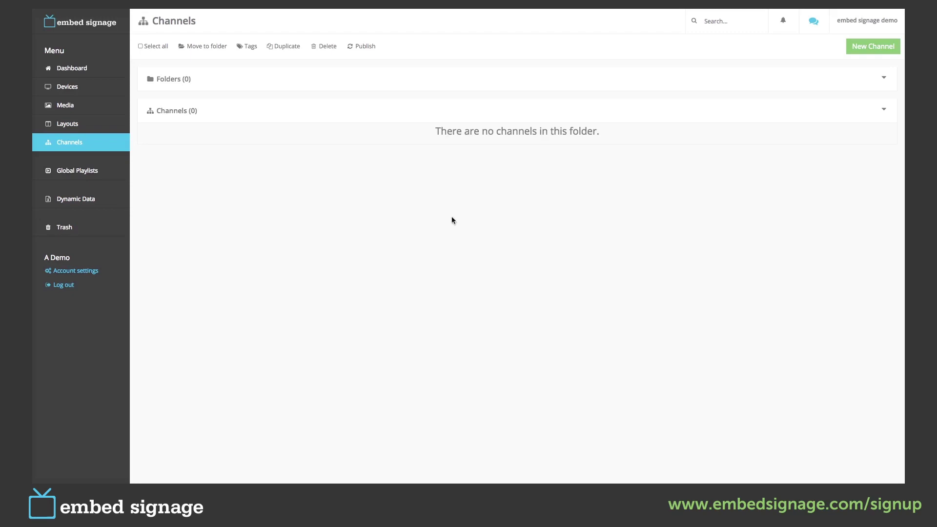
# Step: Create a channel named 'Channel' with Layout Example as default layout and the single device assigned
pyautogui.click(861, 45)
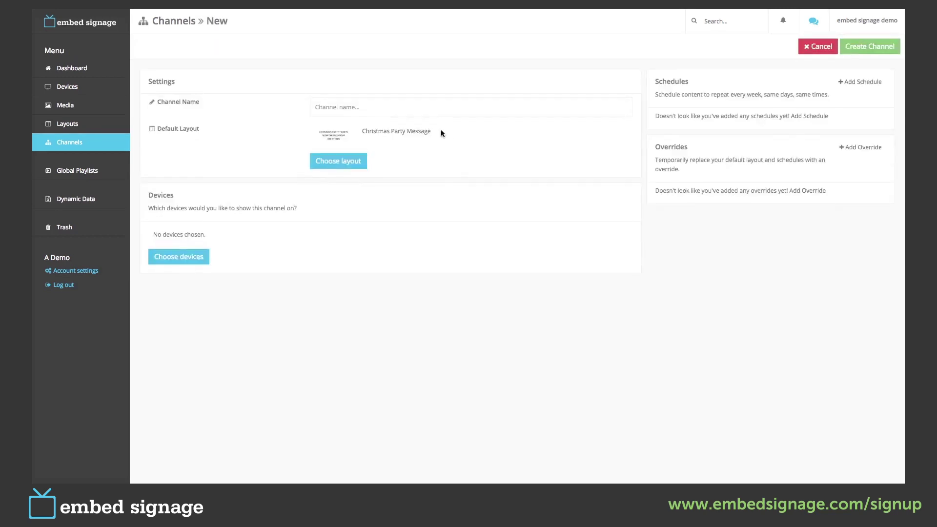
pyautogui.click(350, 108)
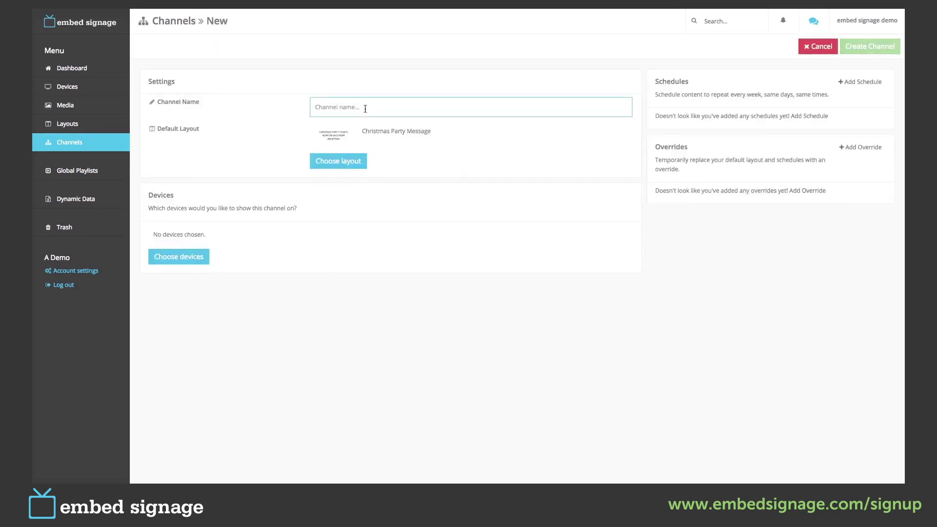
pyautogui.write('Channel')
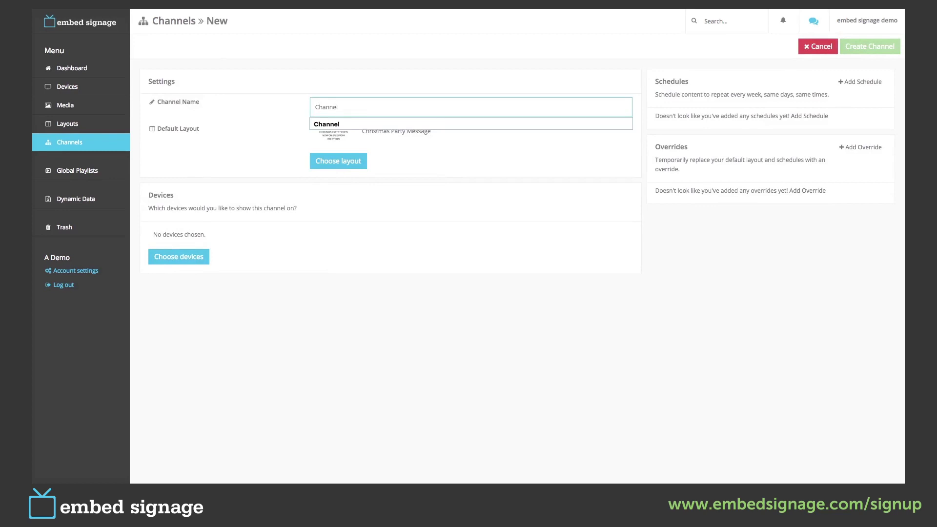
pyautogui.click(339, 162)
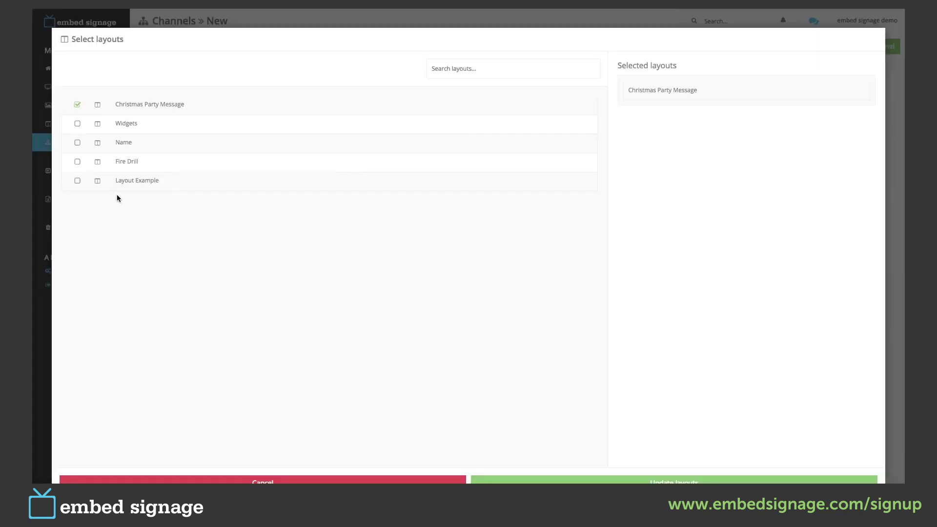
pyautogui.click(77, 181)
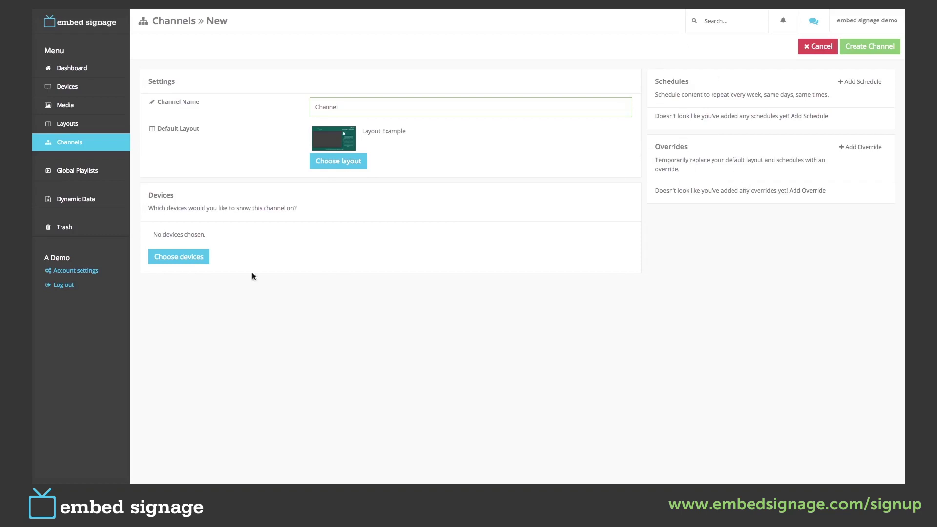
pyautogui.click(191, 259)
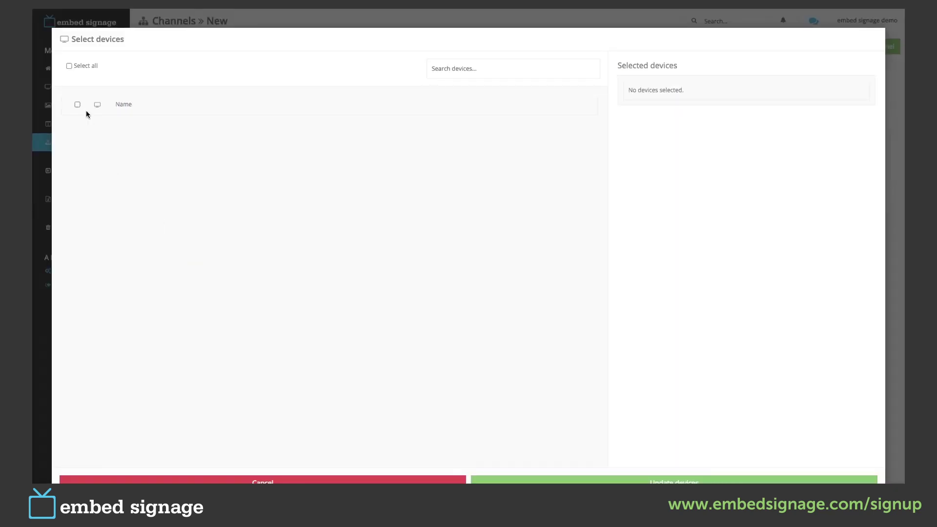
pyautogui.click(77, 105)
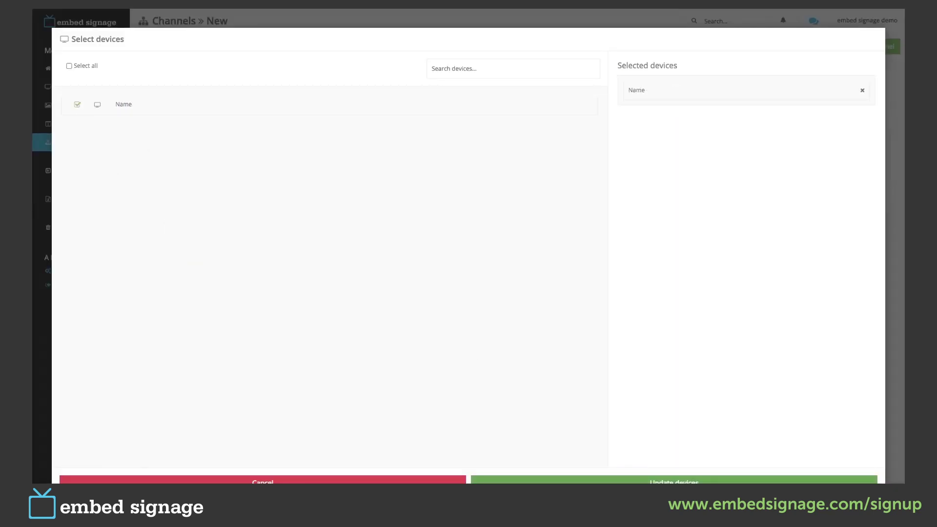
pyautogui.click(683, 483)
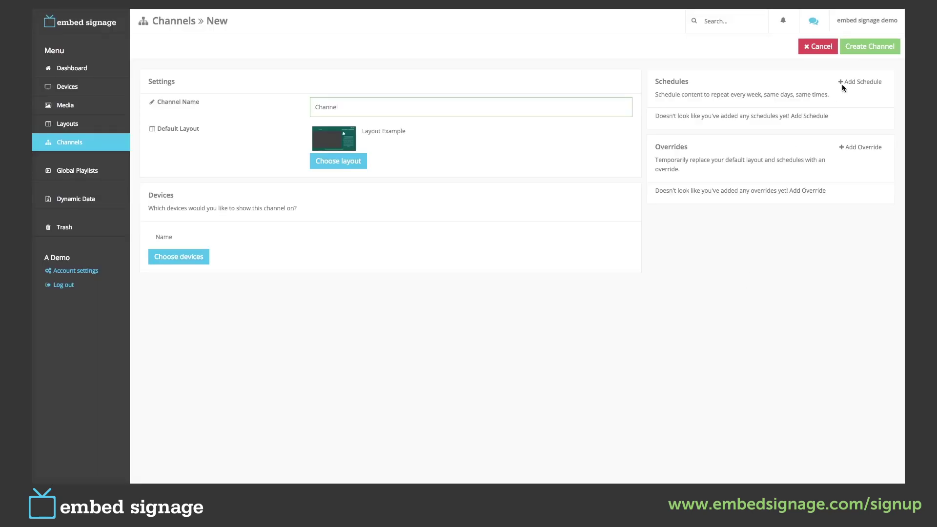
pyautogui.click(865, 55)
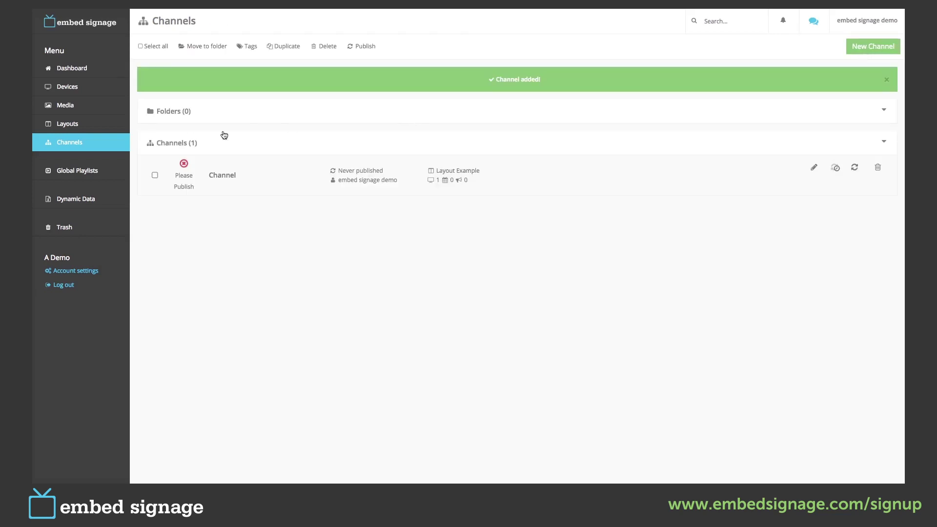
pyautogui.moveTo(183, 184)
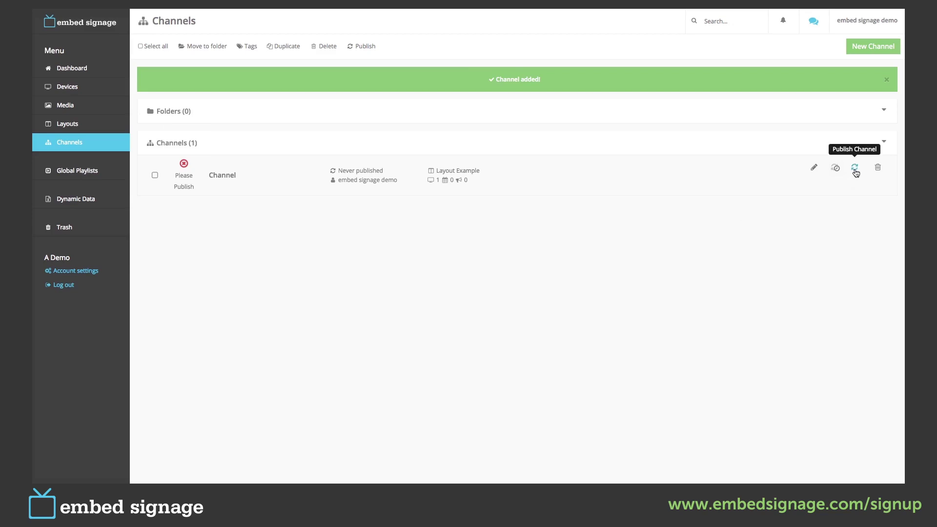
pyautogui.click(855, 169)
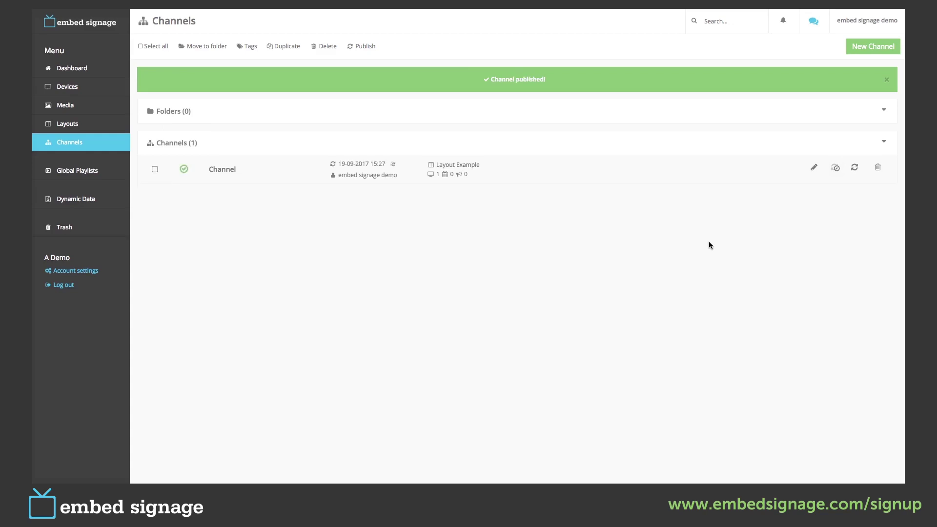
# Step: Start the device controller for the single device on the Devices page
pyautogui.moveTo(185, 173)
pyautogui.click(68, 87)
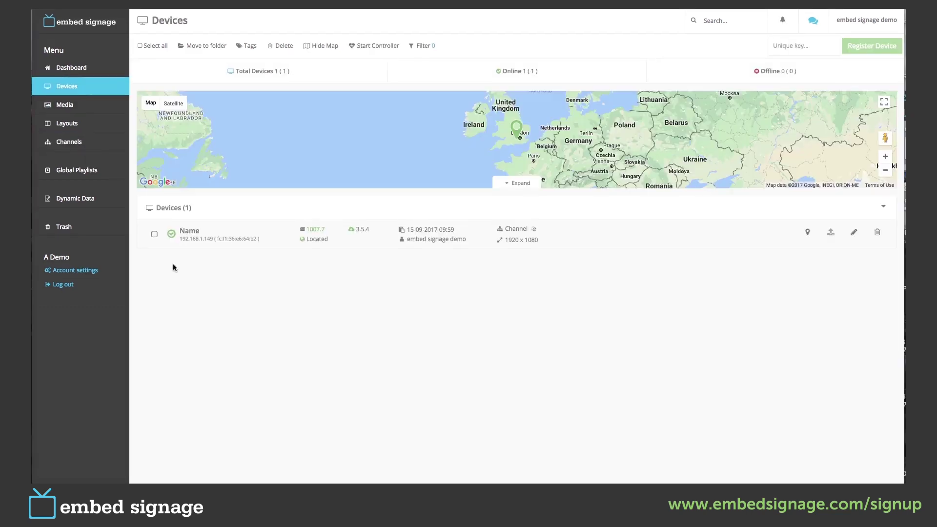
pyautogui.click(154, 237)
pyautogui.click(366, 44)
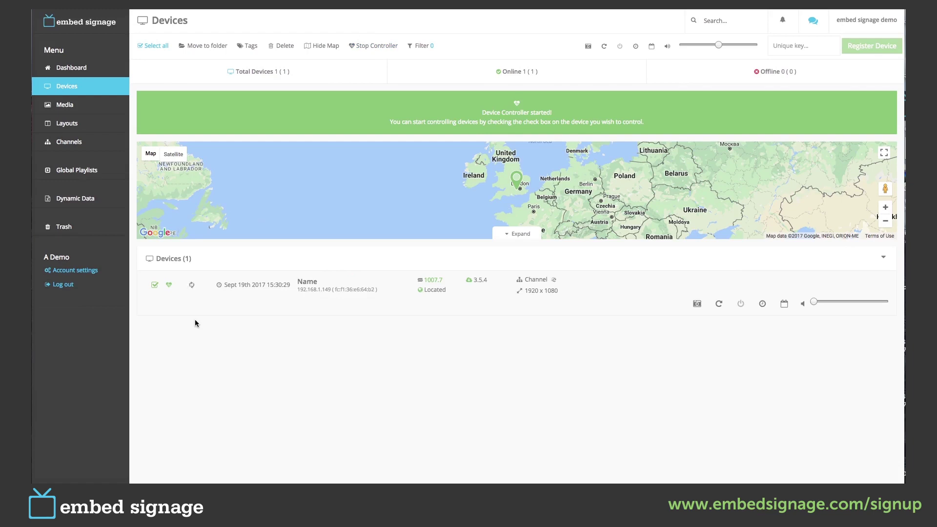
# Step: Preview the device's current display and its settings, then return to the Channels list
pyautogui.click(195, 291)
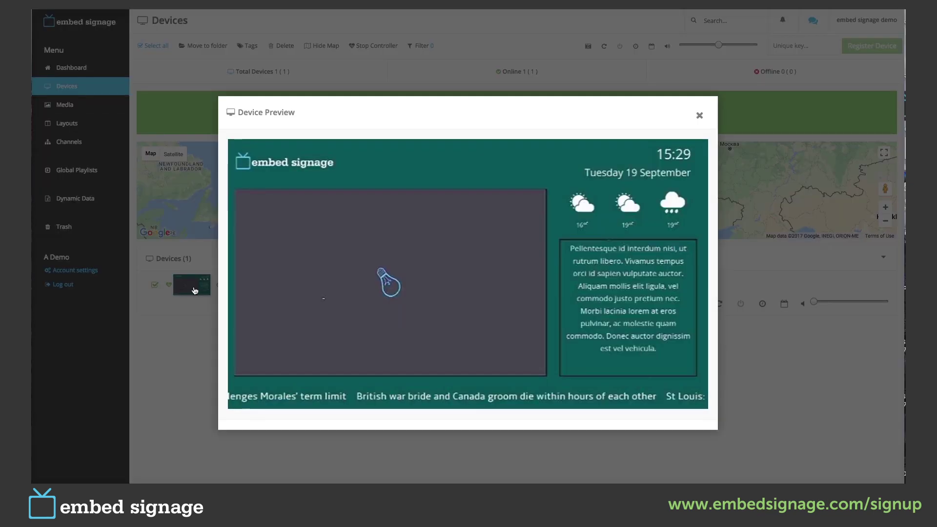
pyautogui.click(700, 115)
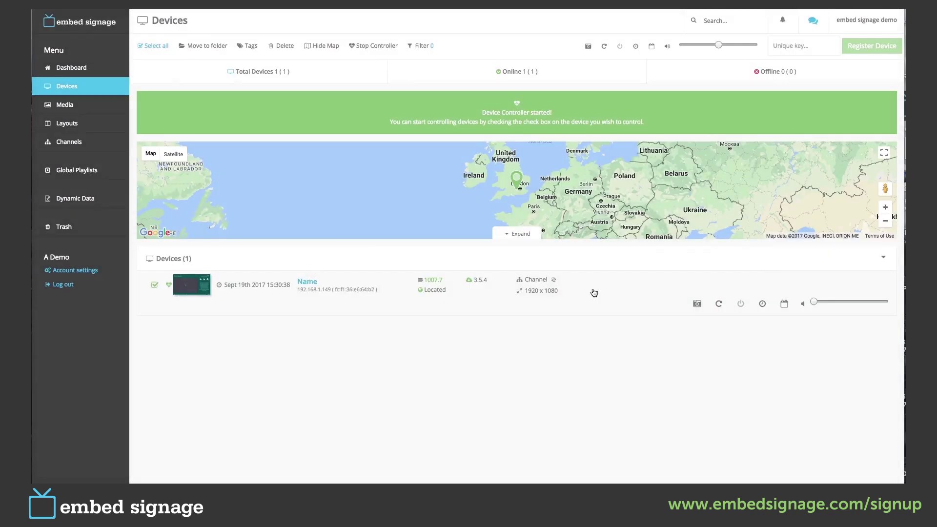
pyautogui.click(310, 284)
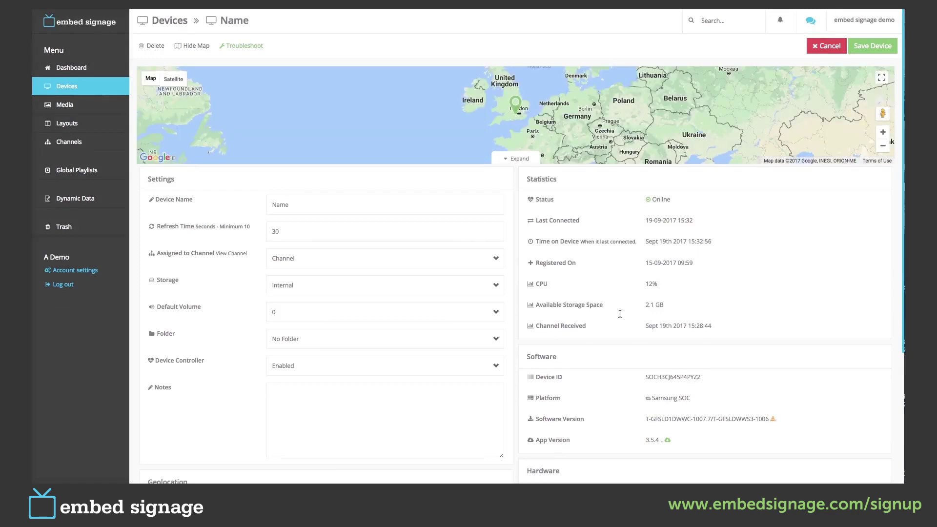
pyautogui.click(87, 146)
pyautogui.moveTo(184, 139)
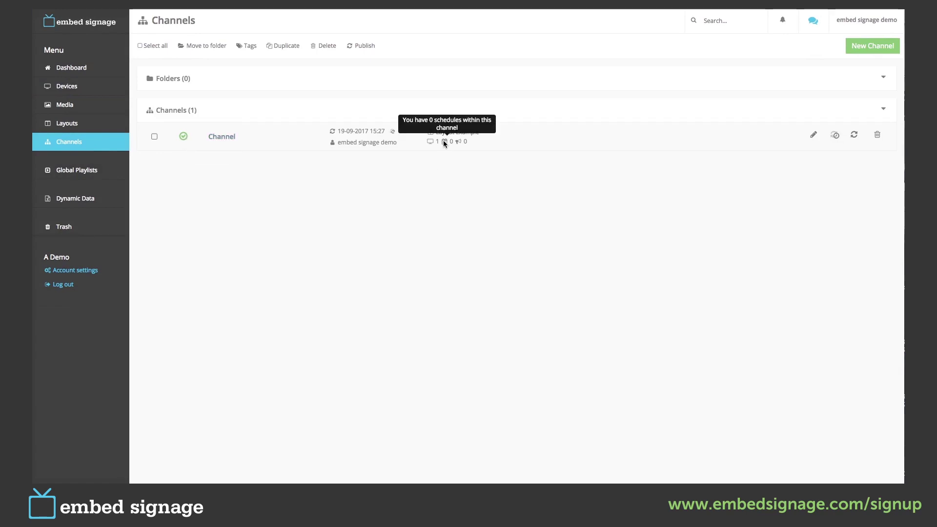
# Step: Change the channel's default layout to Fire Drill and save the channel
pyautogui.moveTo(458, 142)
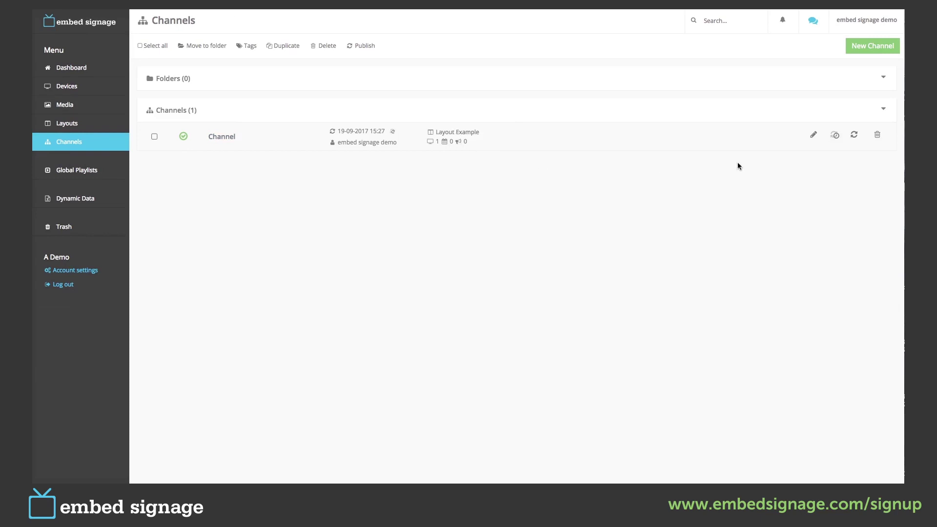
pyautogui.click(814, 135)
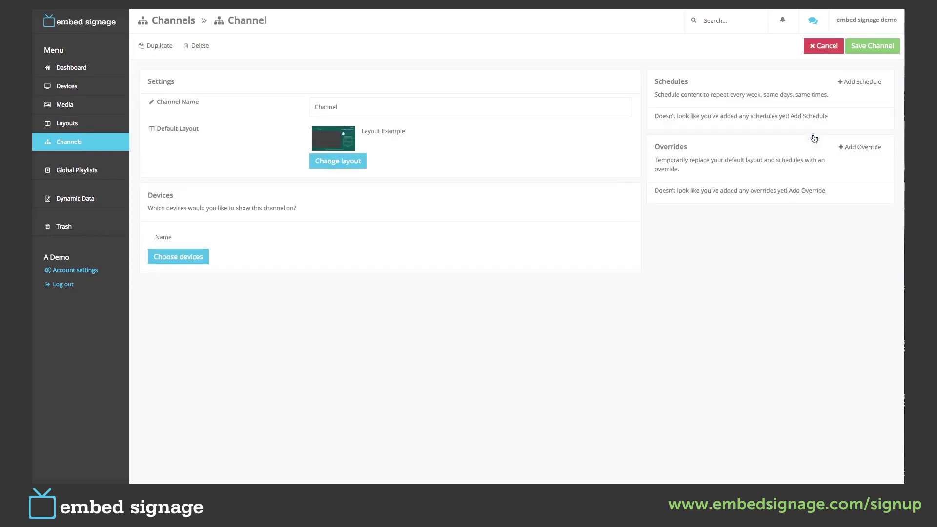
pyautogui.click(360, 165)
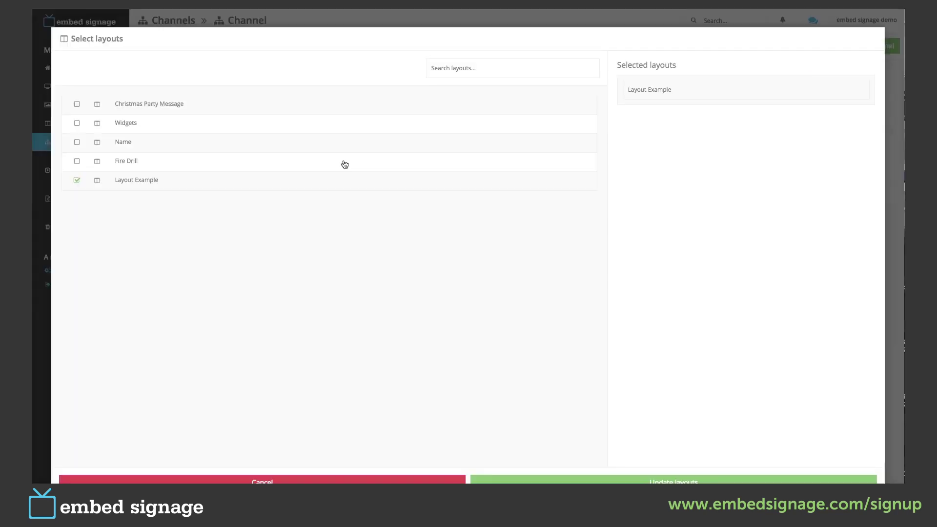
pyautogui.click(77, 162)
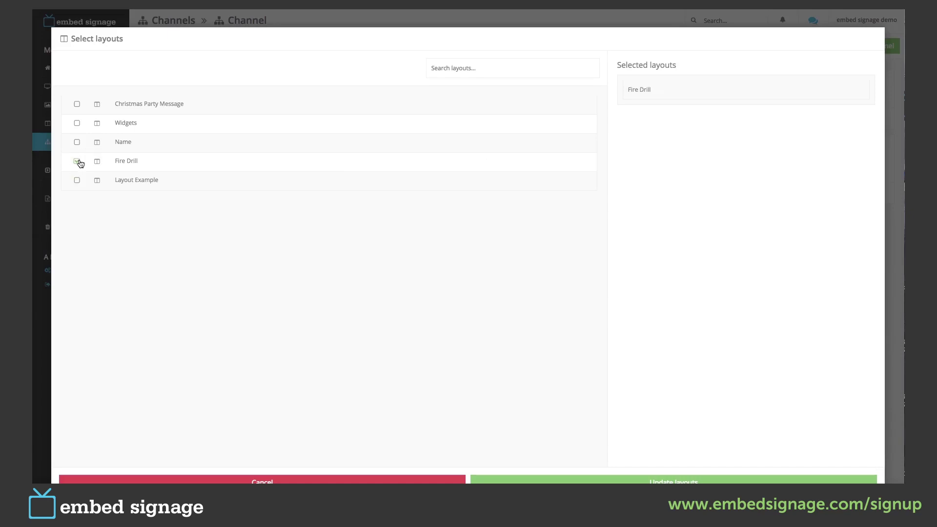
pyautogui.click(685, 482)
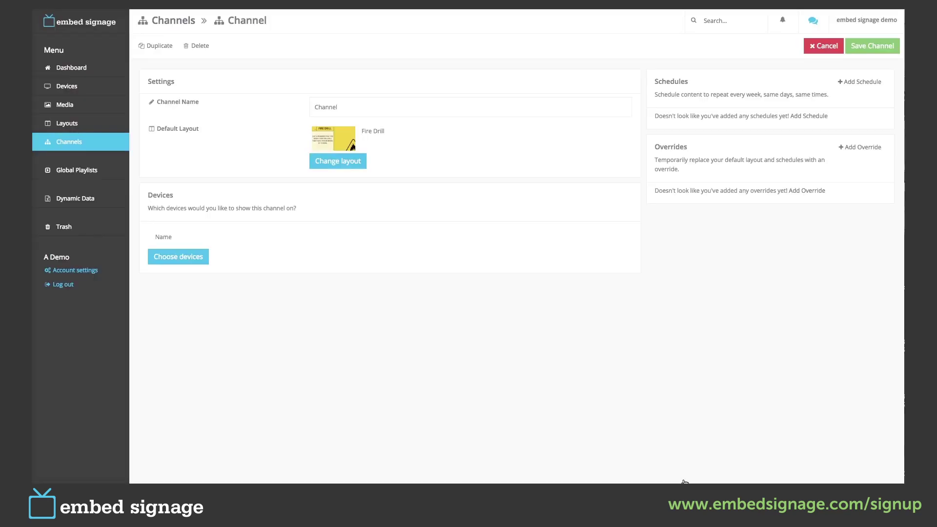
pyautogui.click(868, 49)
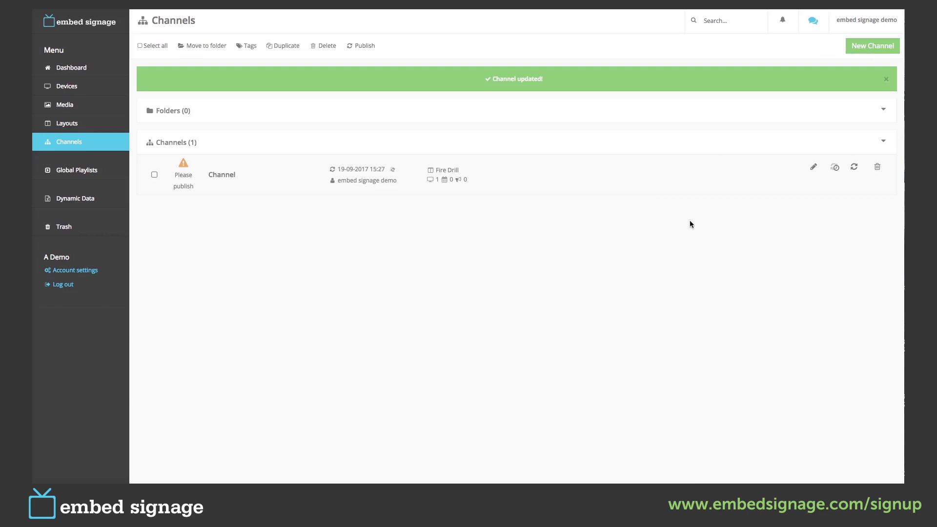
pyautogui.click(857, 171)
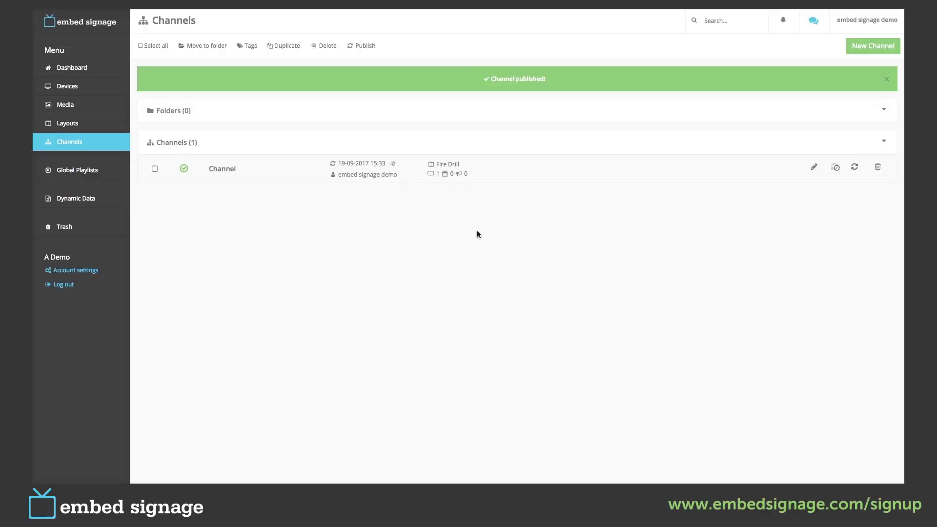
# Step: In the channel's edit form, switch the default layout from Fire Drill back to Layout Example
pyautogui.click(813, 168)
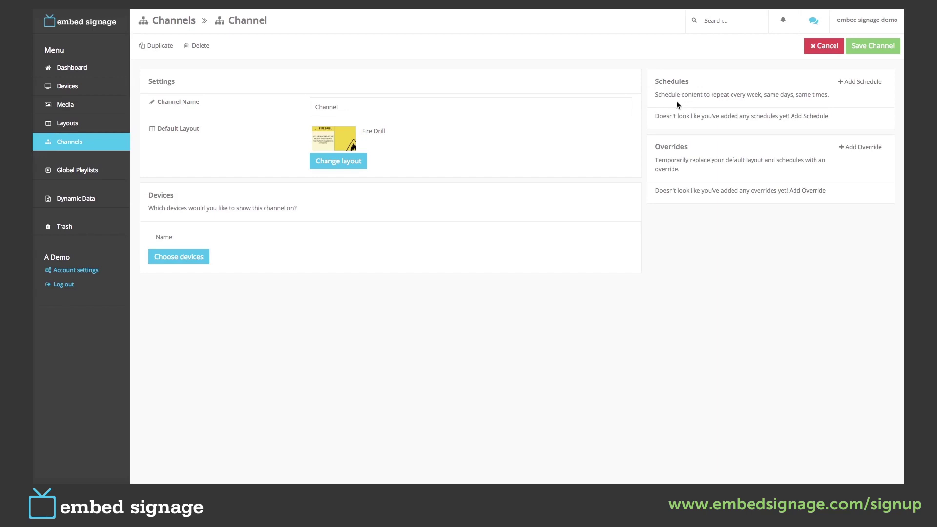
pyautogui.click(350, 166)
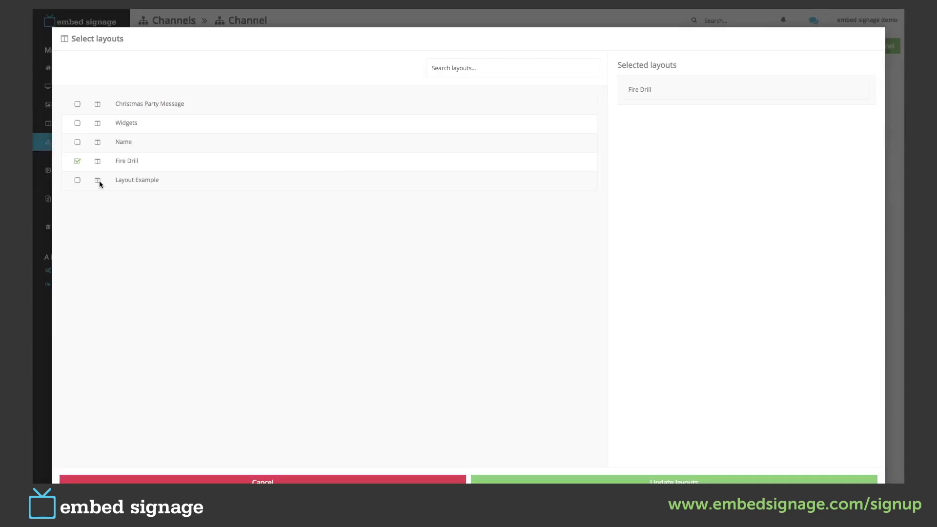
pyautogui.click(77, 181)
pyautogui.click(680, 483)
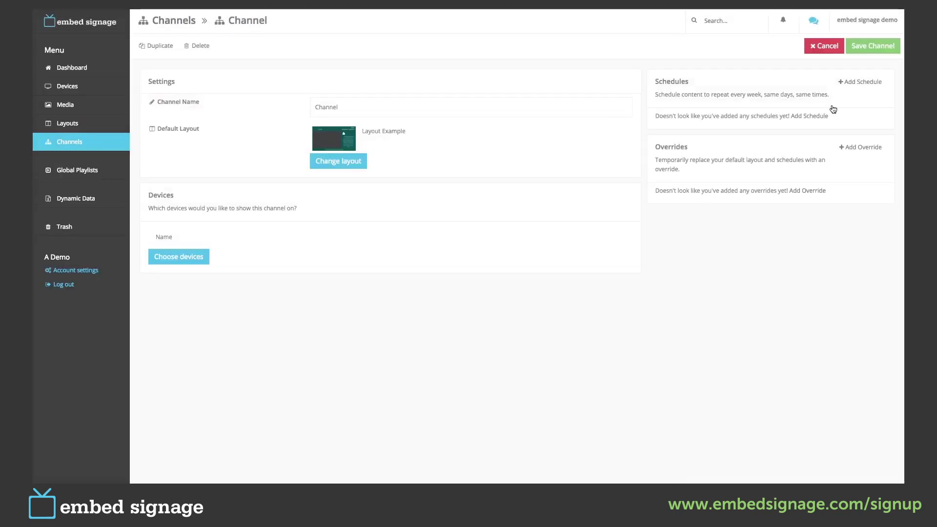
# Step: Add a schedule named 'Schedule' running from 09:00 to 09:30
pyautogui.click(857, 84)
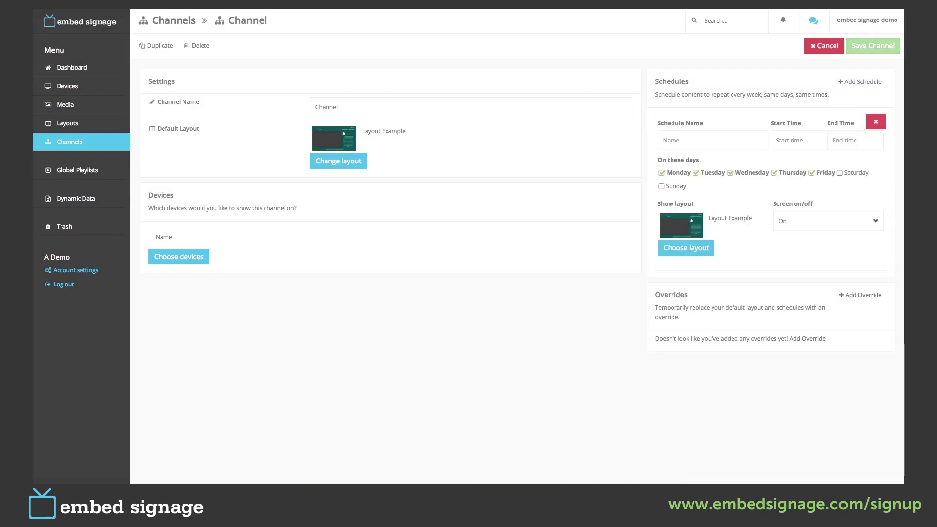
pyautogui.click(713, 140)
pyautogui.write('Schedule')
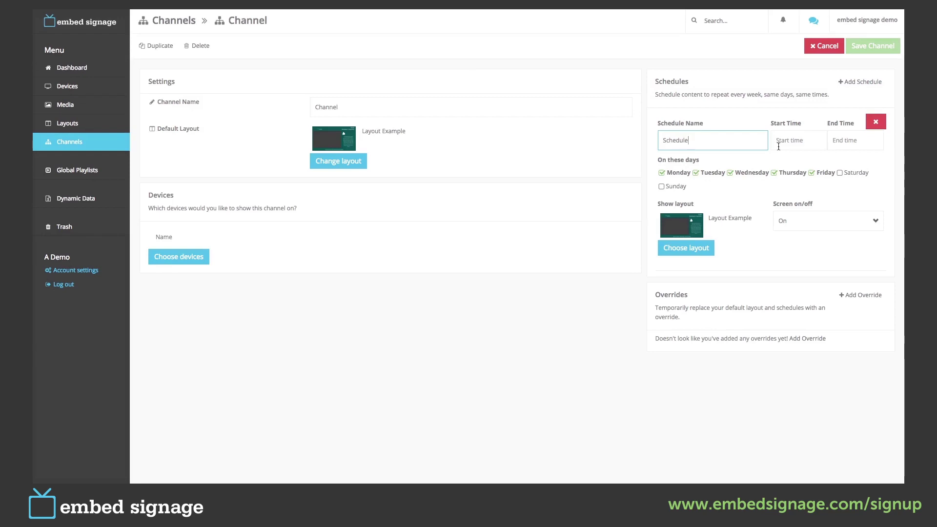
pyautogui.click(788, 142)
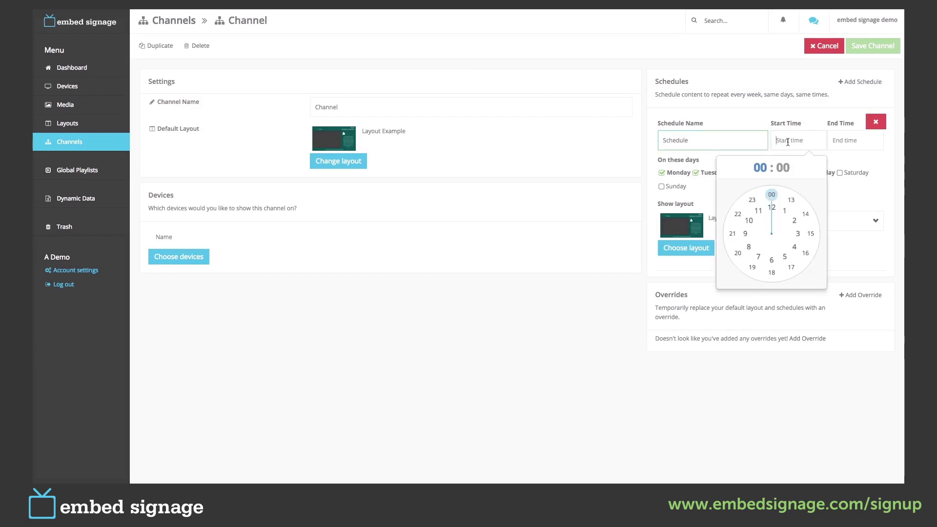
pyautogui.click(745, 234)
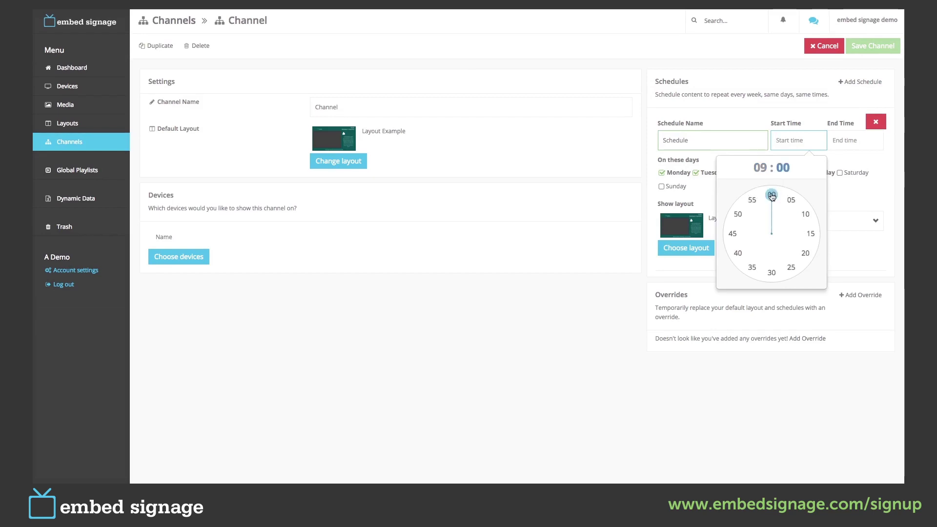
pyautogui.click(772, 195)
pyautogui.click(842, 143)
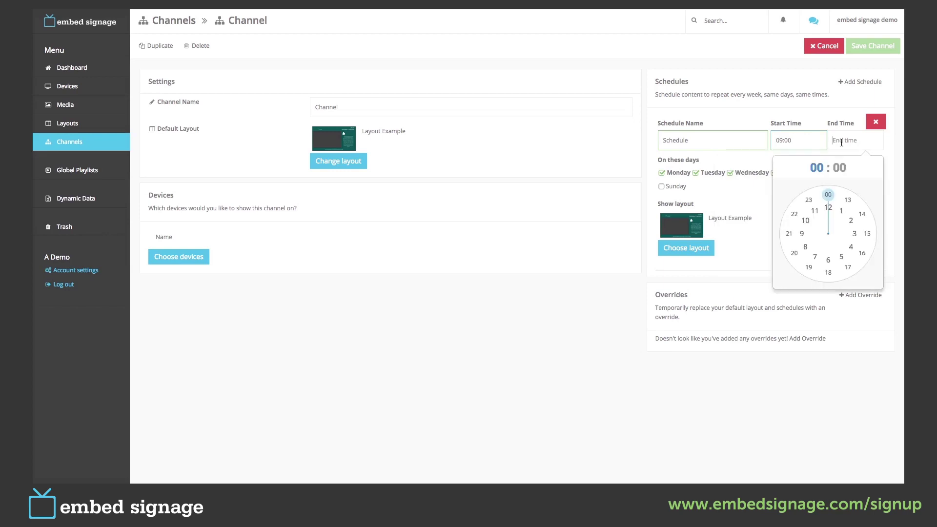
pyautogui.click(802, 235)
pyautogui.click(828, 273)
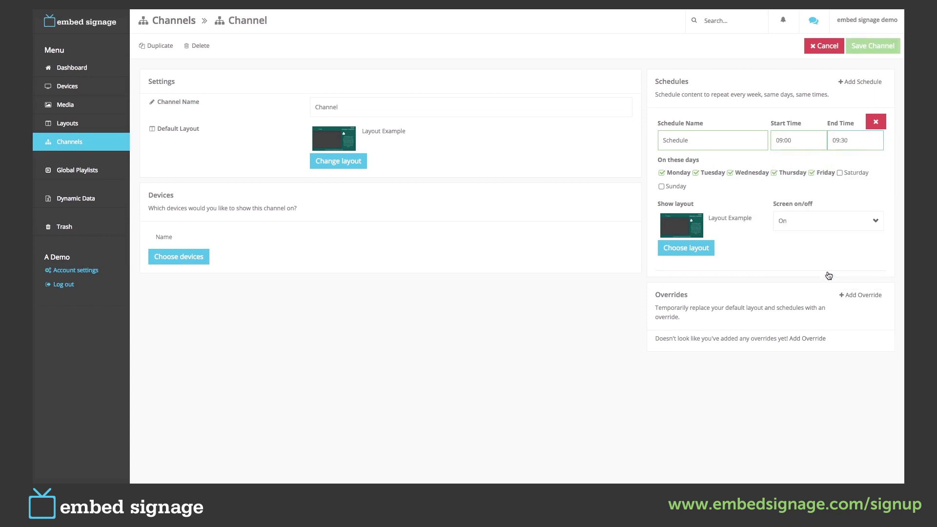
# Step: Restrict the schedule to Wednesday only, show Fire Drill, and save the channel
pyautogui.click(661, 172)
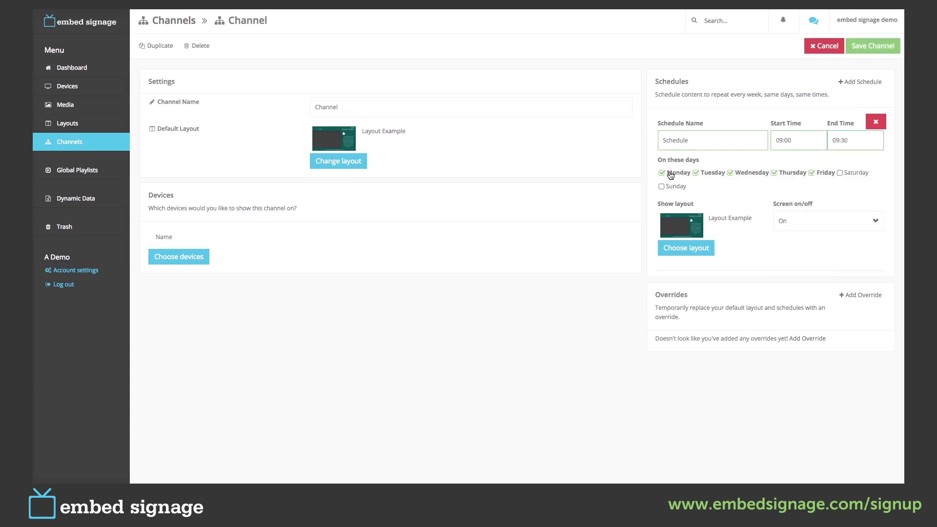
pyautogui.click(699, 174)
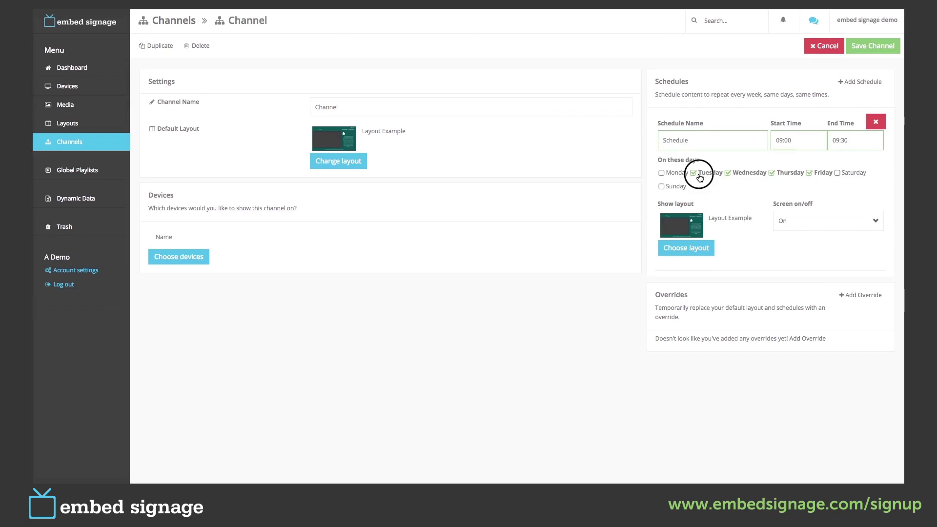
pyautogui.click(780, 175)
pyautogui.click(814, 174)
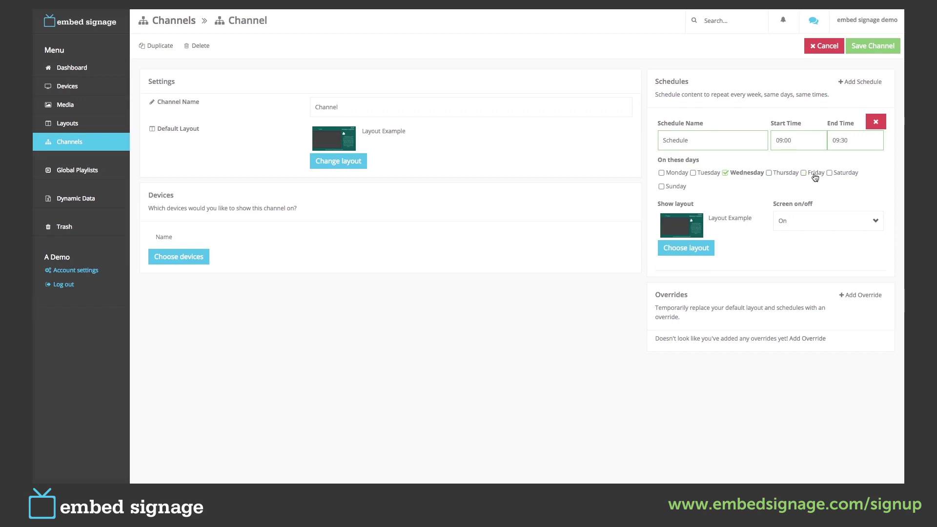
pyautogui.click(699, 250)
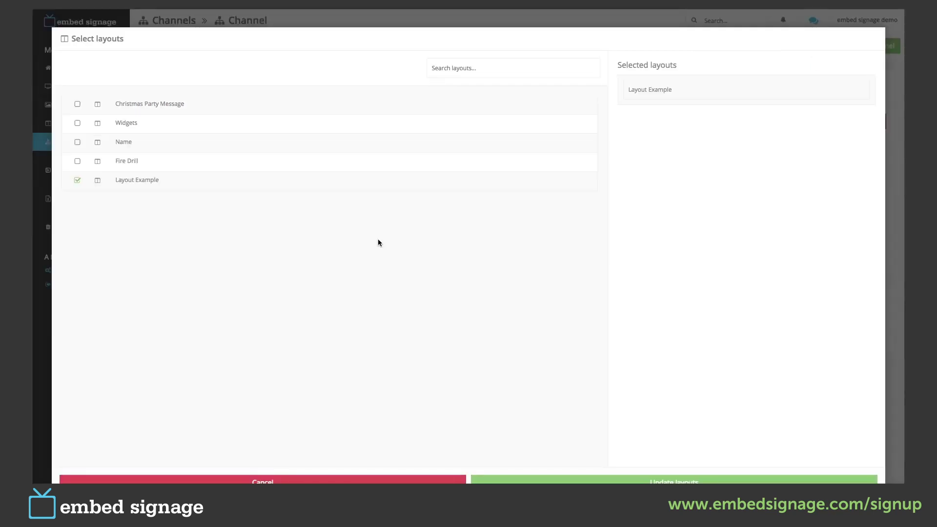
pyautogui.click(76, 162)
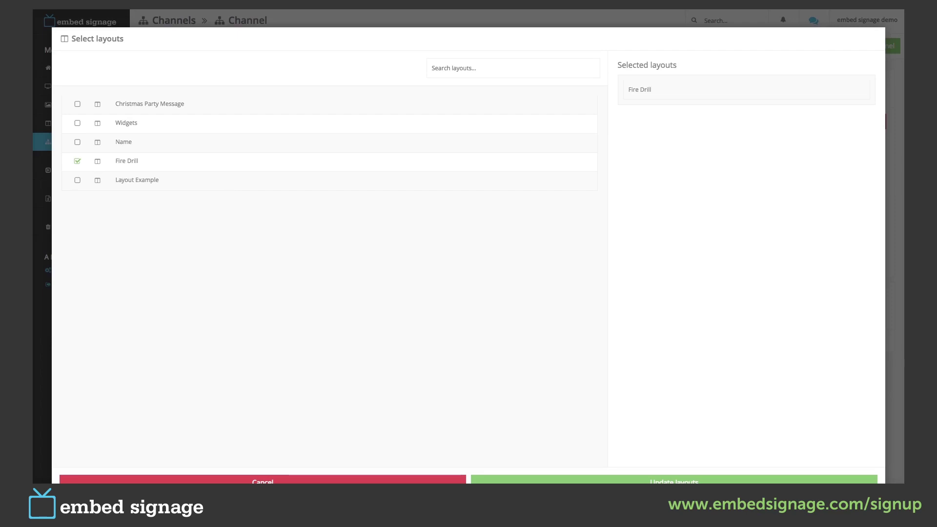
pyautogui.click(697, 482)
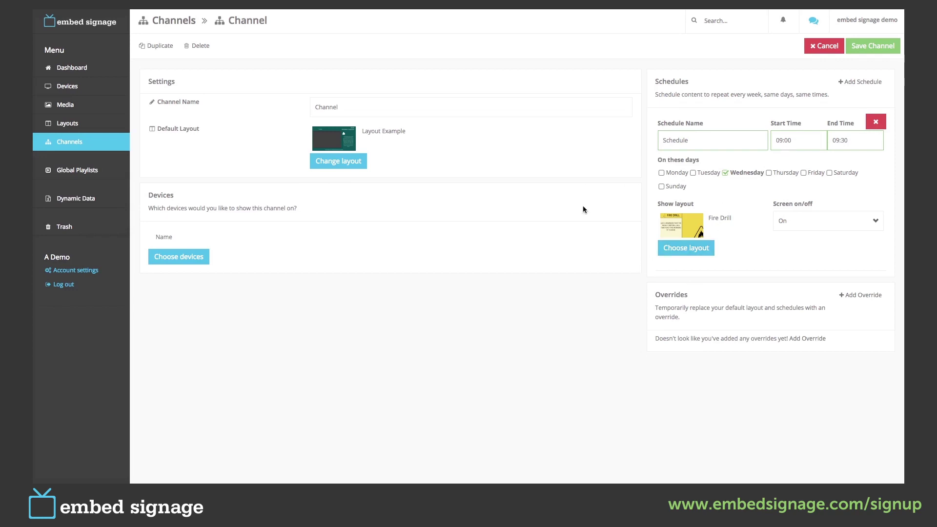
pyautogui.click(870, 47)
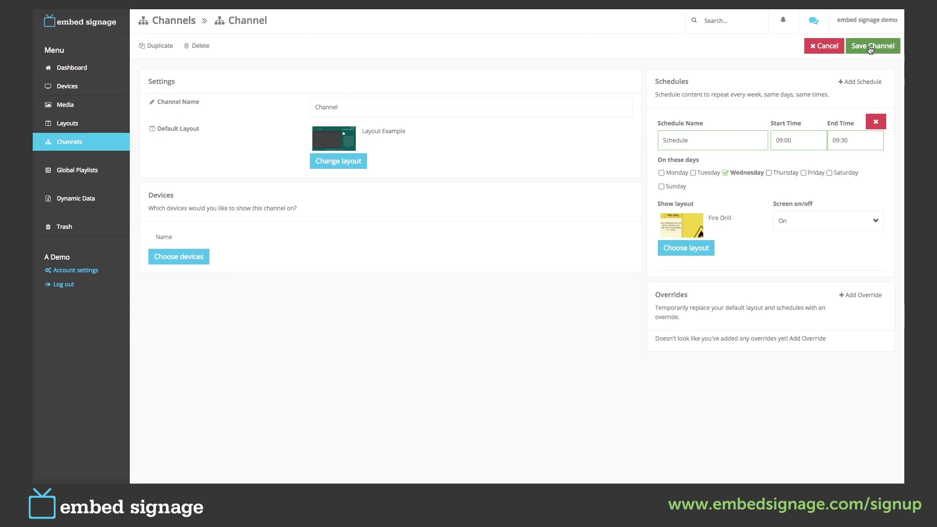
# Step: Save and publish the channel with its Wednesday schedule, then reopen it for editing
pyautogui.click(871, 47)
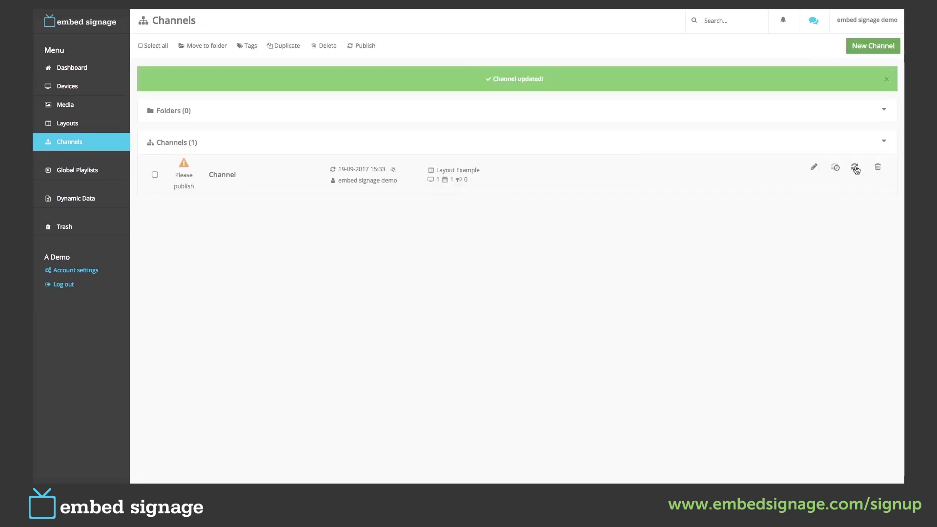
pyautogui.click(856, 167)
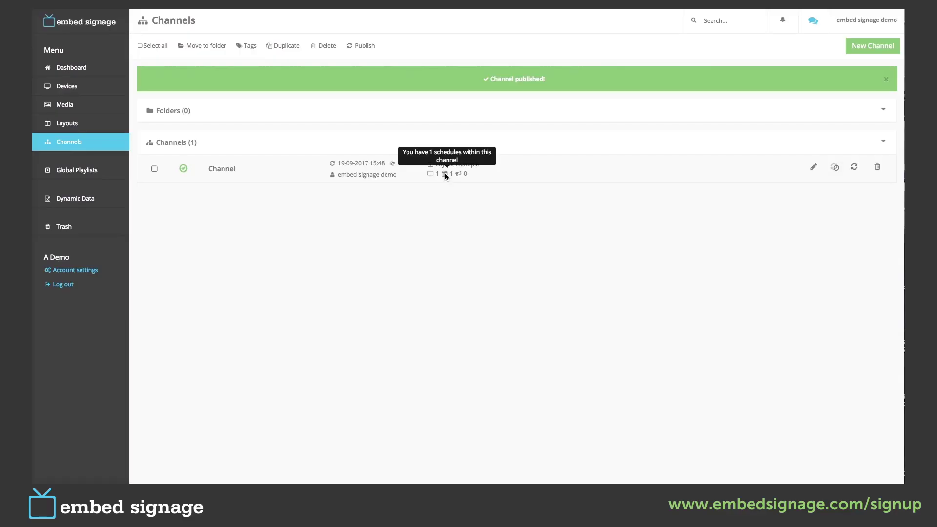
pyautogui.click(814, 167)
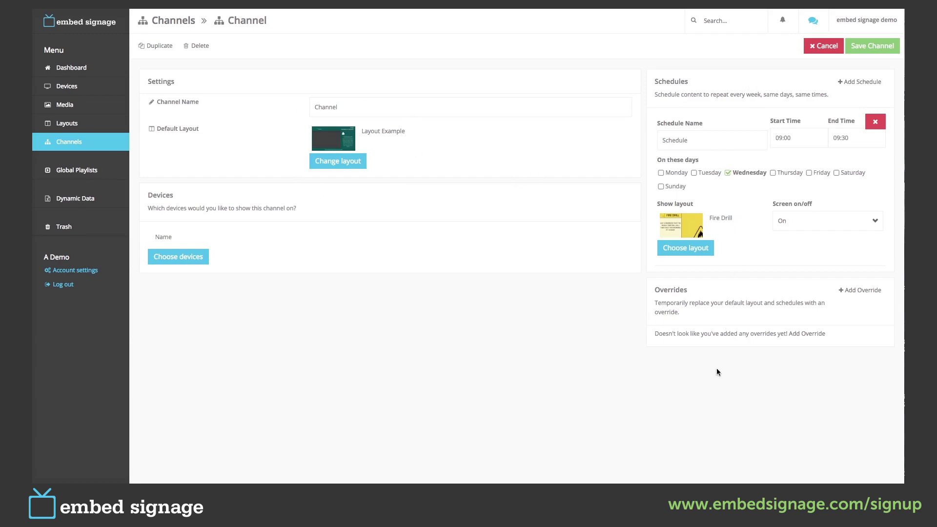
# Step: Add an override named 'Override' starting 2017-09-19 at 16:00
pyautogui.click(855, 291)
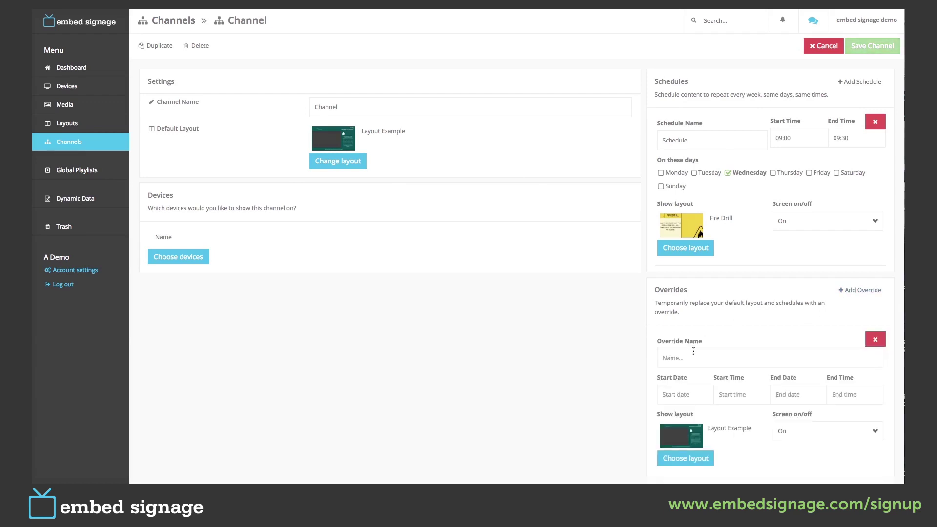
pyautogui.click(689, 358)
pyautogui.write('Override')
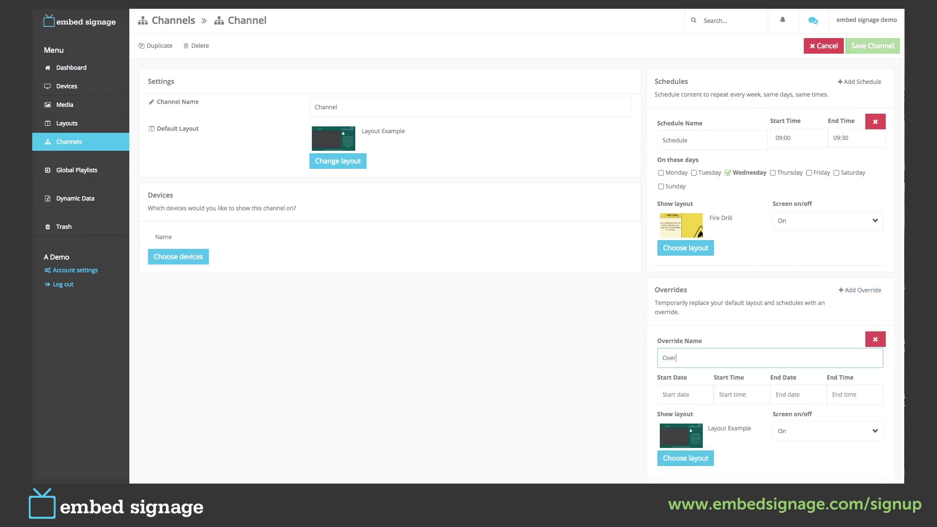
pyautogui.click(683, 394)
pyautogui.click(696, 471)
pyautogui.click(742, 395)
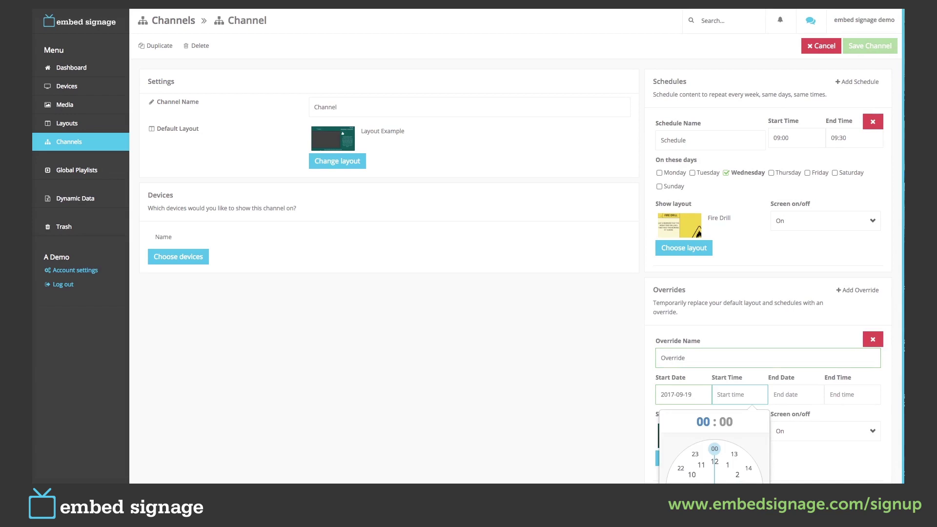
pyautogui.click(748, 507)
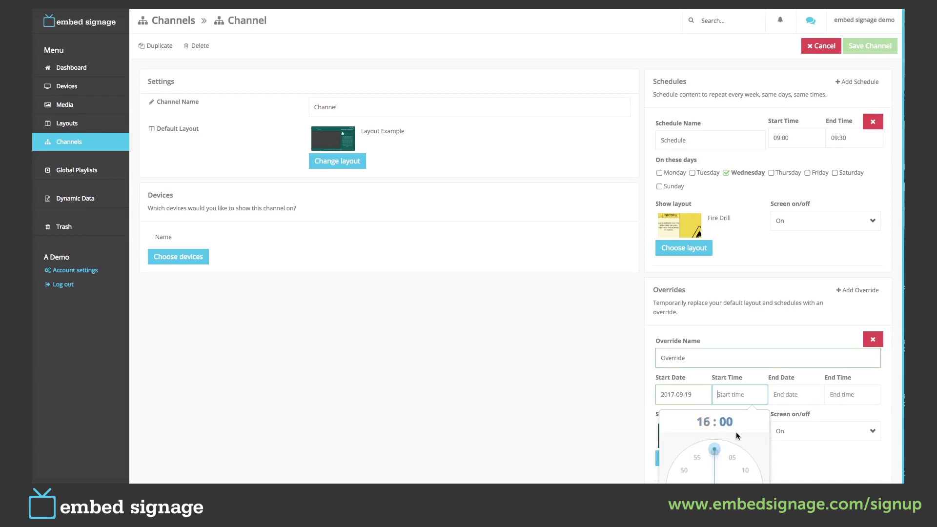
pyautogui.click(714, 449)
pyautogui.click(792, 395)
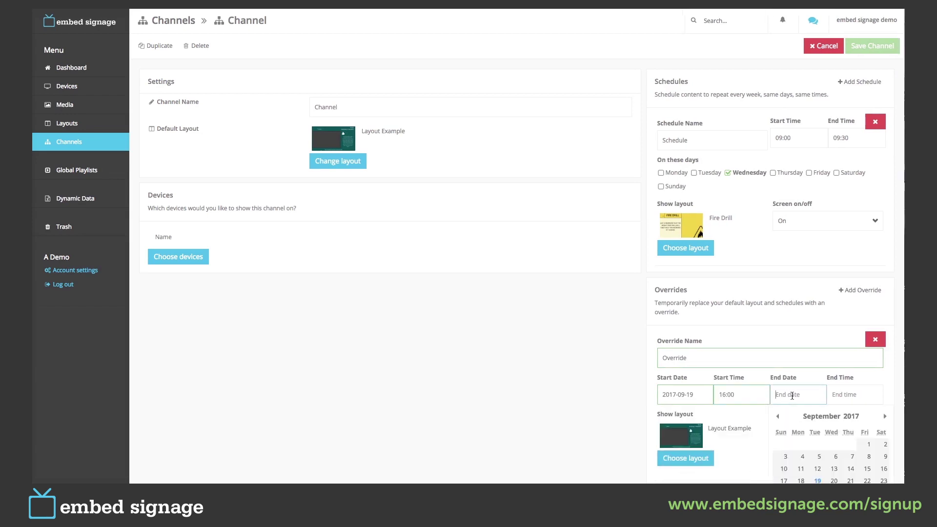
pyautogui.click(832, 480)
pyautogui.click(854, 397)
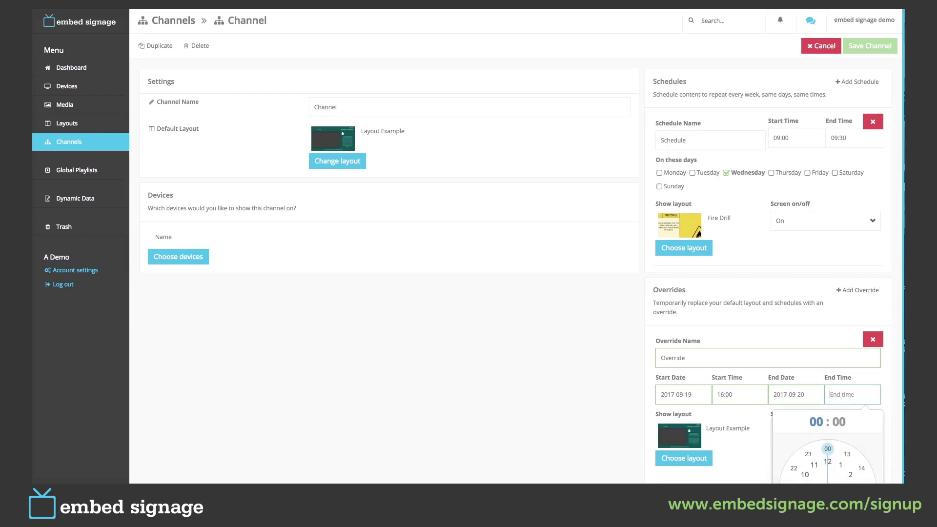
pyautogui.click(794, 507)
pyautogui.click(828, 450)
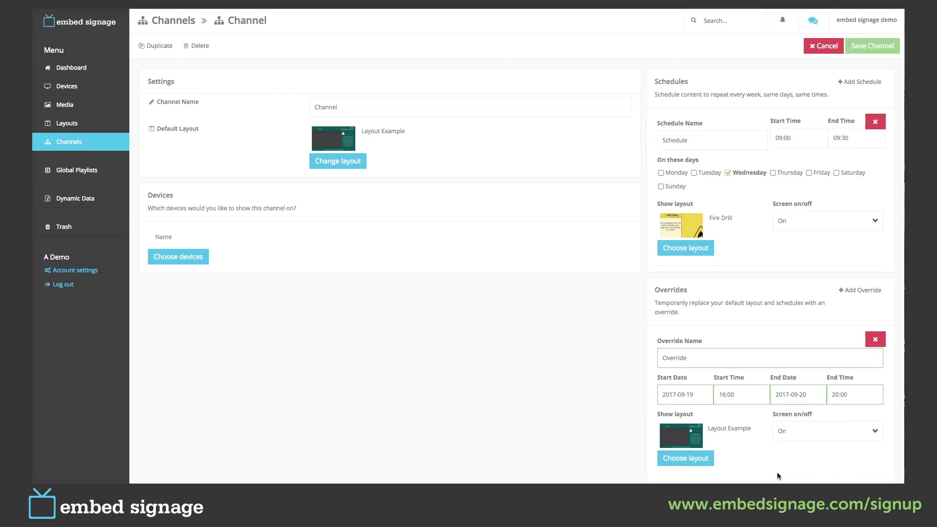
pyautogui.click(684, 458)
pyautogui.click(77, 104)
pyautogui.click(682, 479)
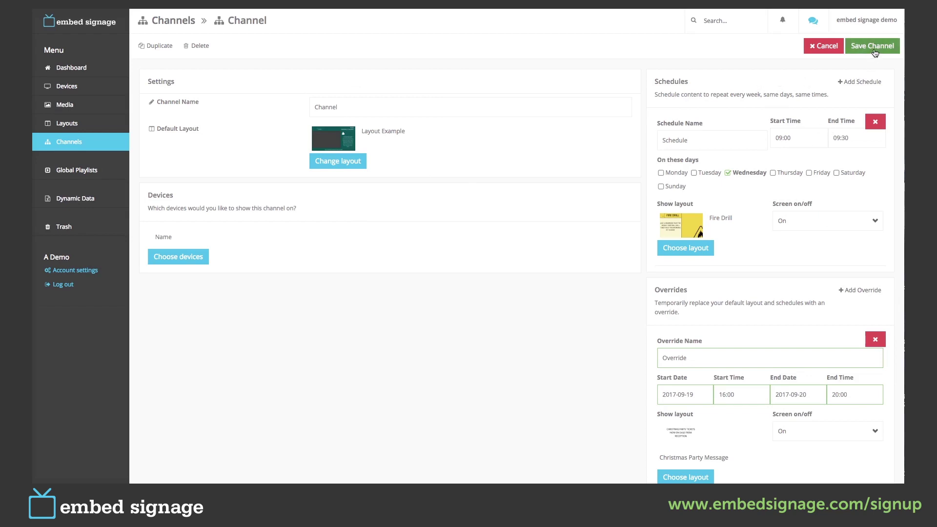
pyautogui.click(874, 48)
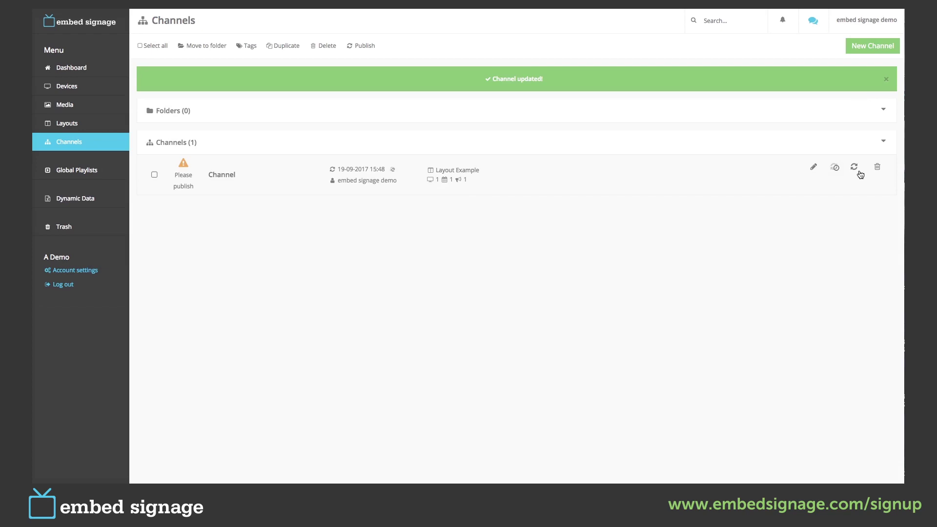
pyautogui.click(857, 171)
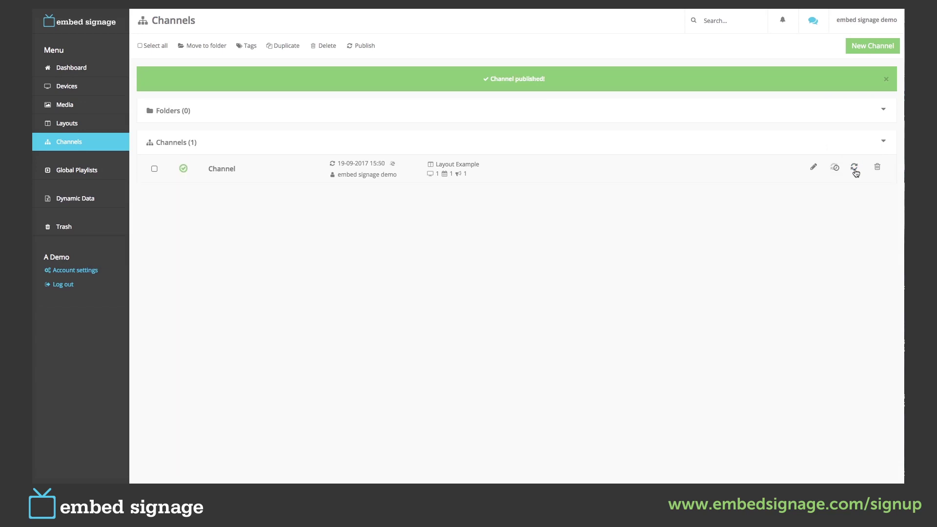
pyautogui.moveTo(184, 172)
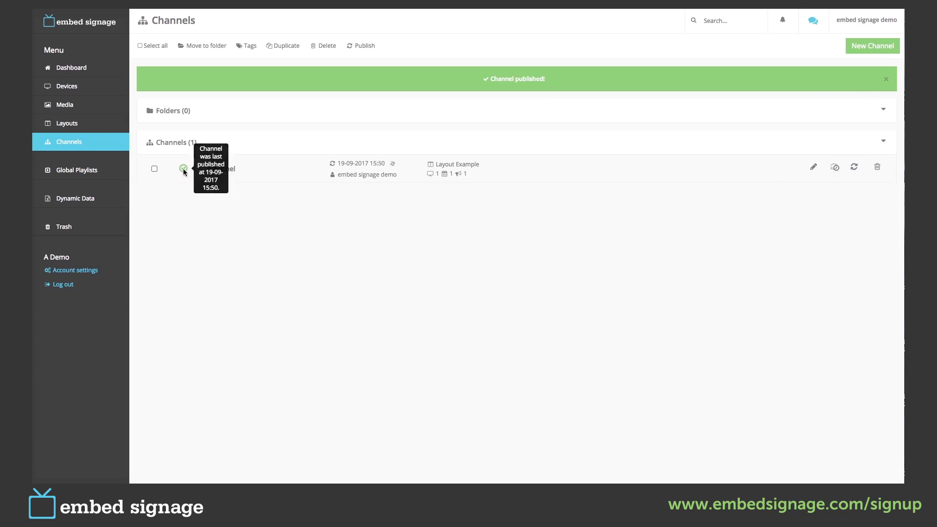
pyautogui.moveTo(445, 173)
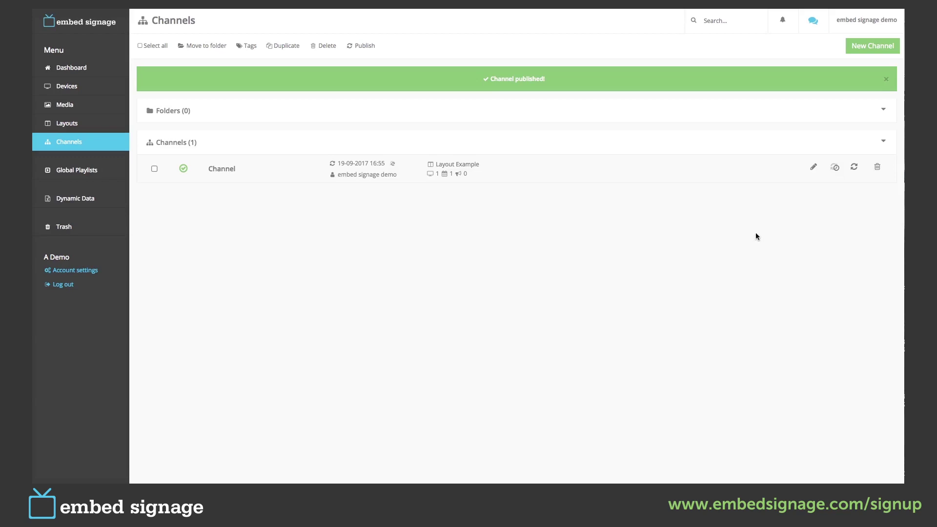
# Step: Change the channel's default layout to Christmas Party Message and save the channel
pyautogui.click(813, 169)
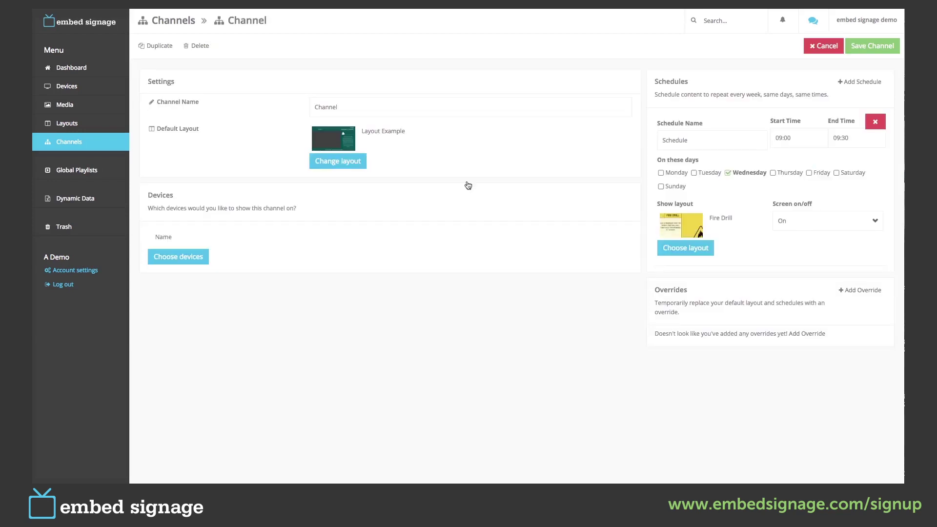
pyautogui.click(358, 165)
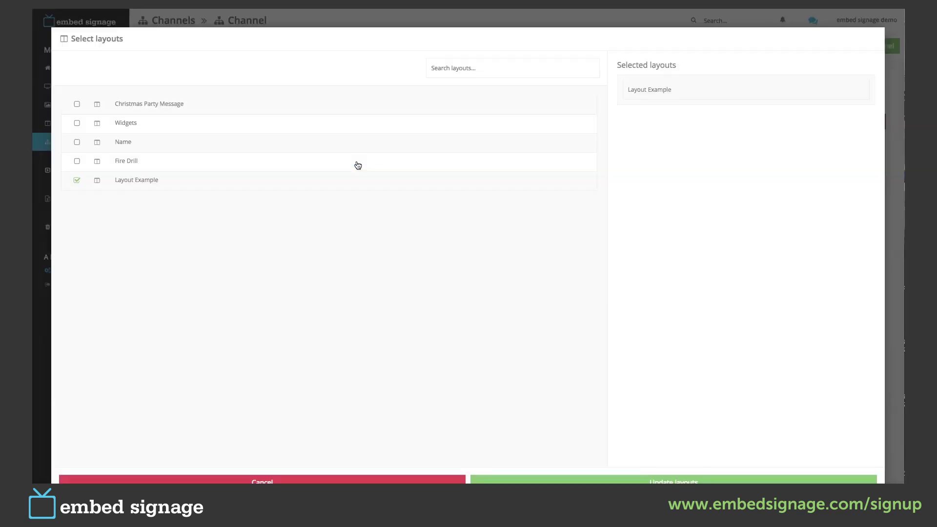
pyautogui.click(76, 104)
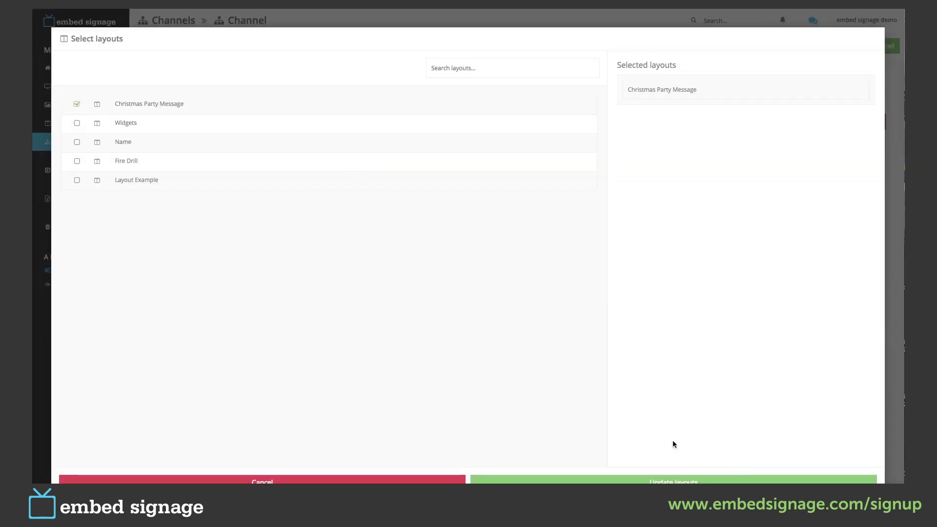
pyautogui.click(710, 480)
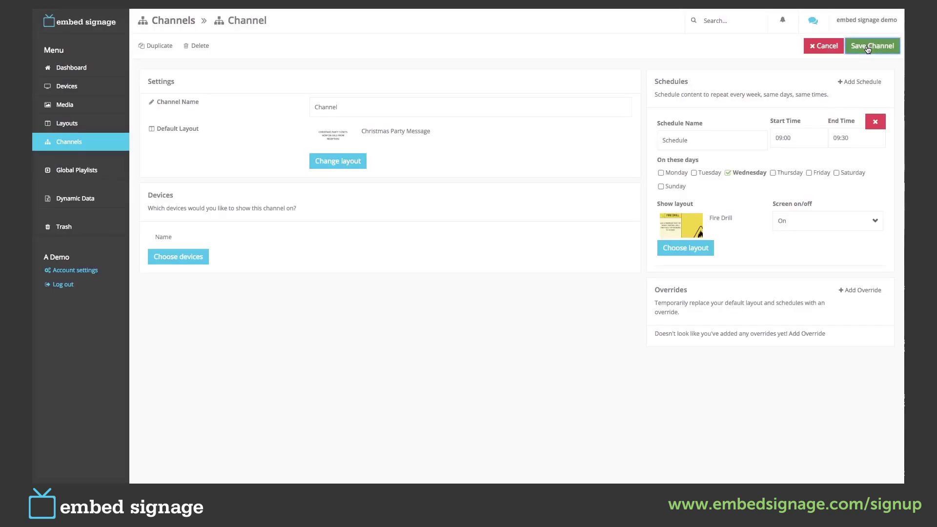
pyautogui.click(867, 47)
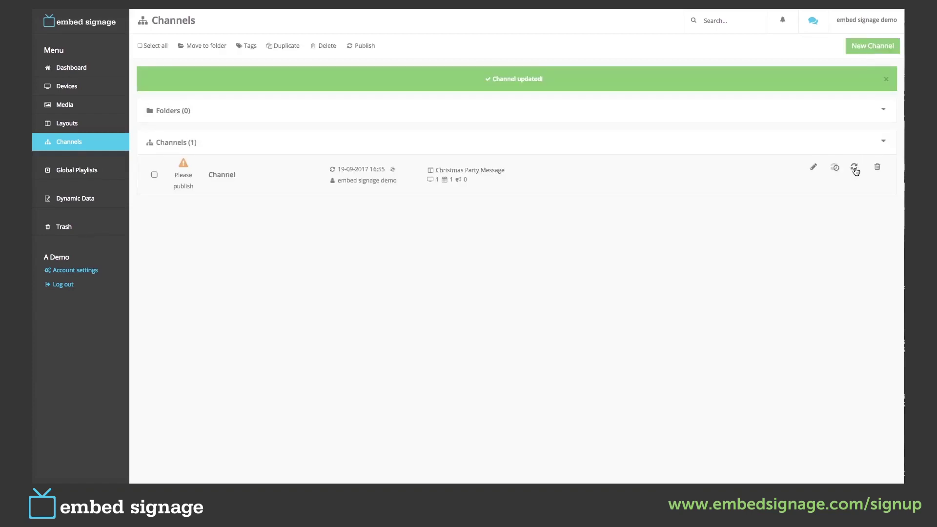
# Step: Schedule the channel to publish on 2017-09-21 at 06:00
pyautogui.click(834, 169)
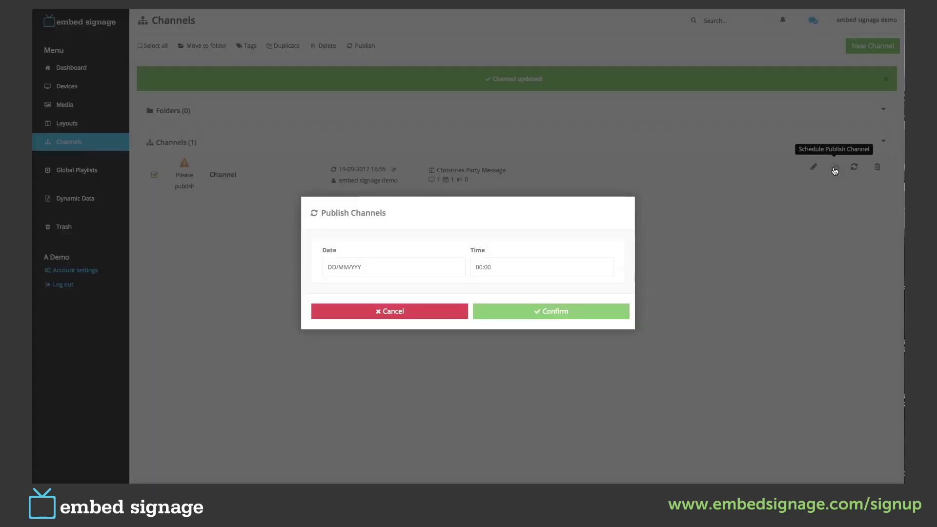
pyautogui.click(370, 265)
pyautogui.click(405, 354)
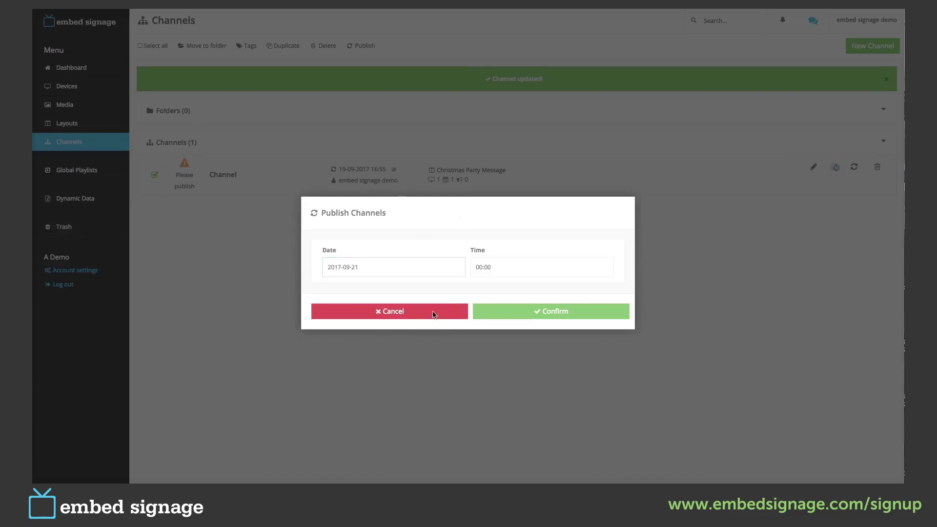
pyautogui.click(506, 263)
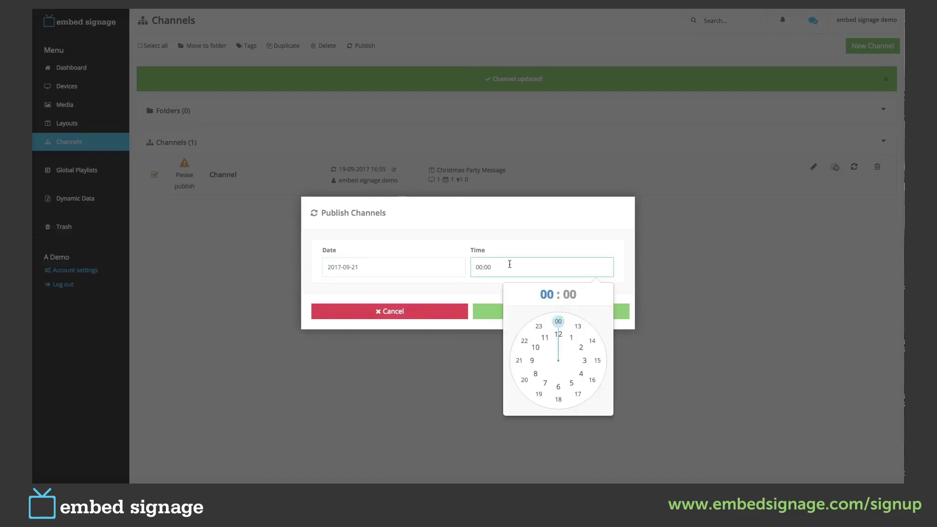
pyautogui.click(558, 391)
pyautogui.click(558, 323)
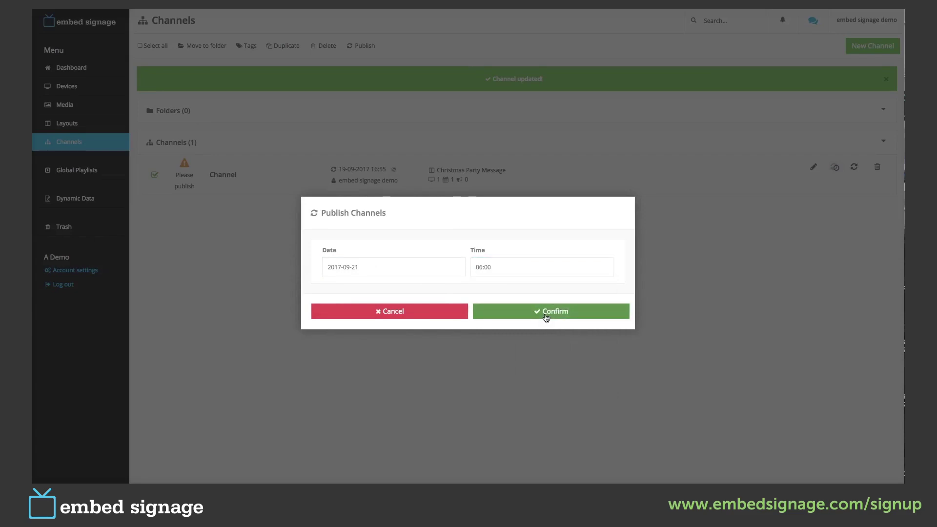
pyautogui.click(546, 316)
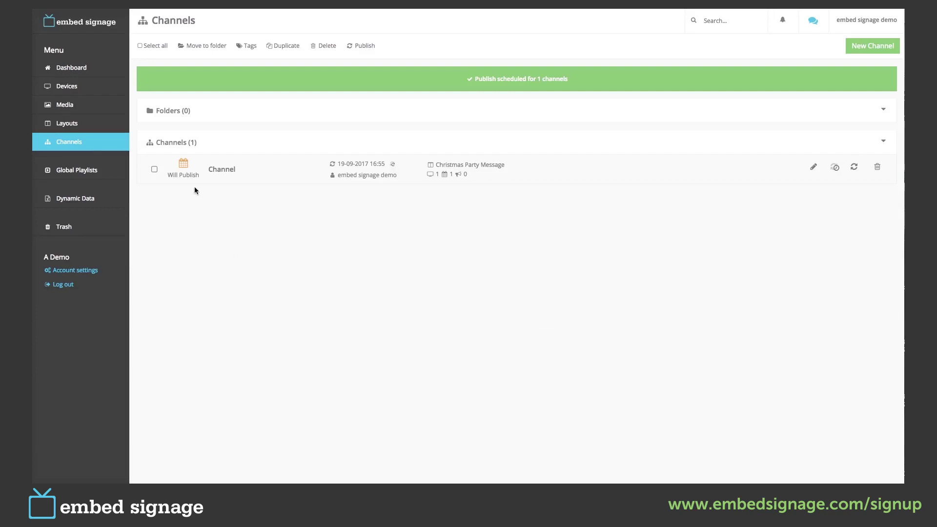
pyautogui.moveTo(183, 167)
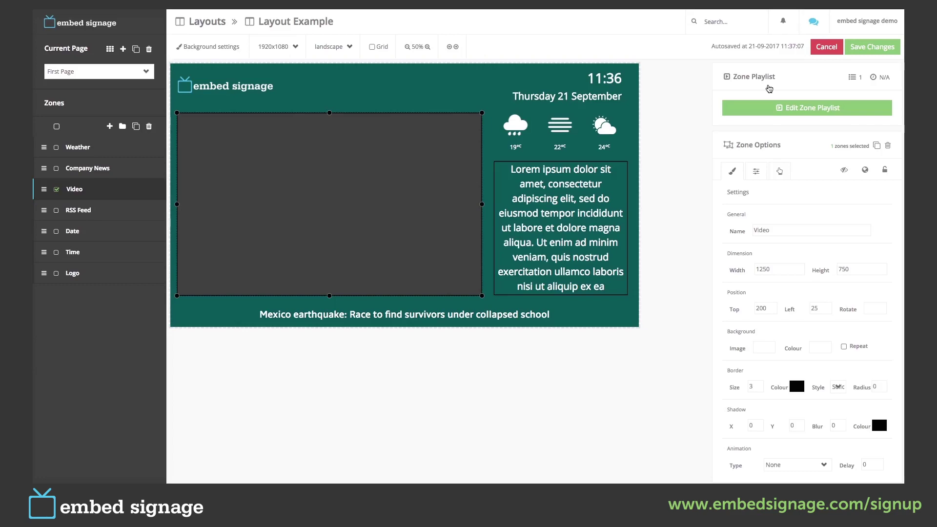
pyautogui.click(863, 52)
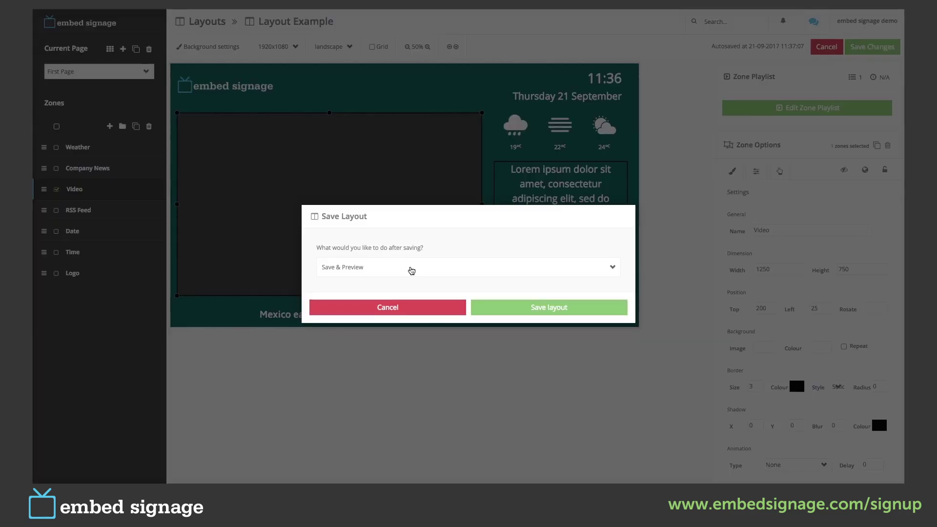
pyautogui.click(411, 269)
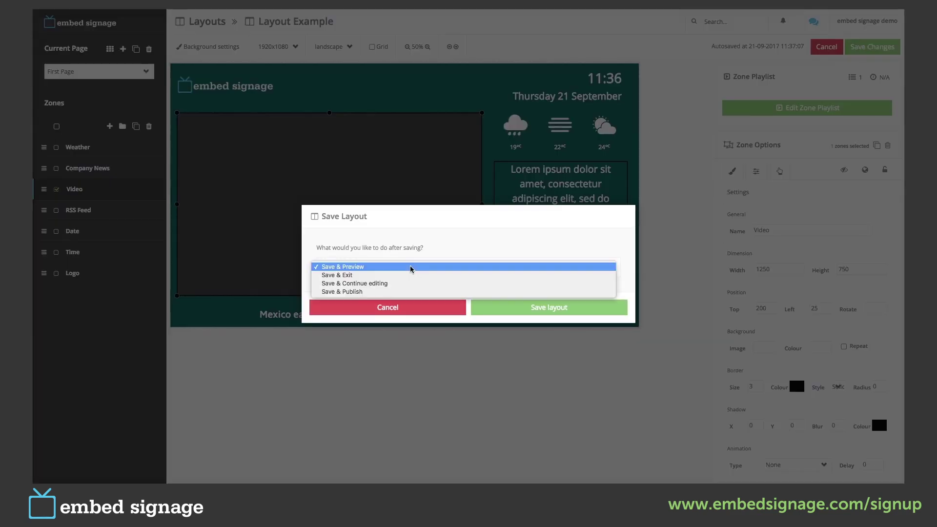
pyautogui.click(387, 310)
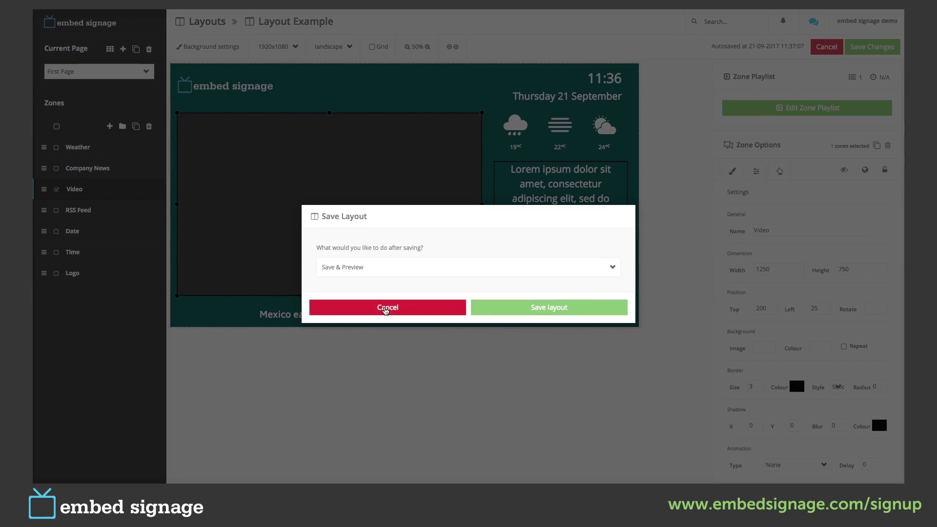
pyautogui.click(386, 309)
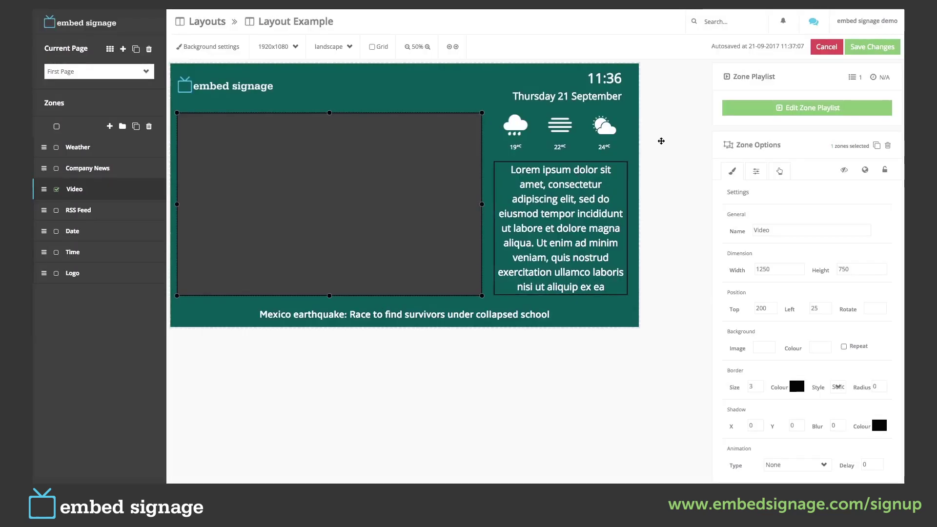
# Step: Add the embed-logo.png image from Media to the Video zone's playlist
pyautogui.click(791, 115)
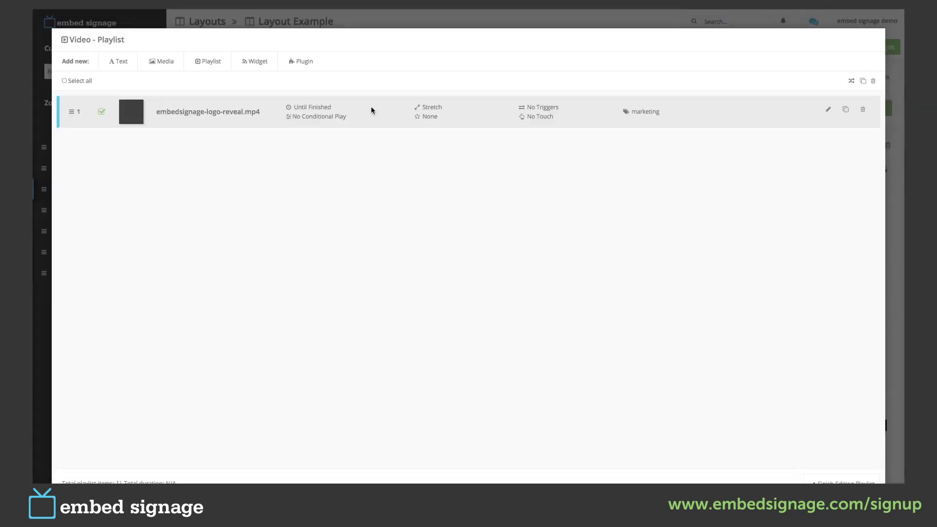
pyautogui.click(160, 61)
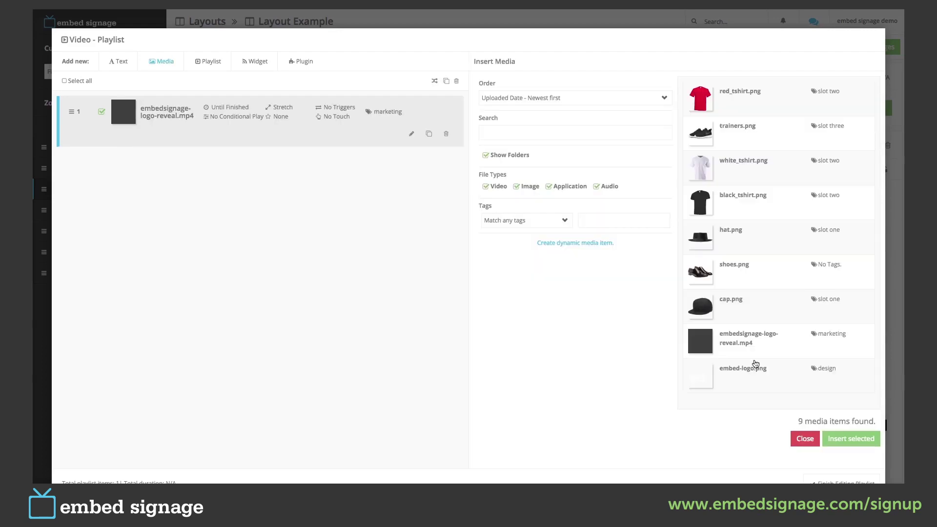
pyautogui.click(800, 390)
pyautogui.click(849, 439)
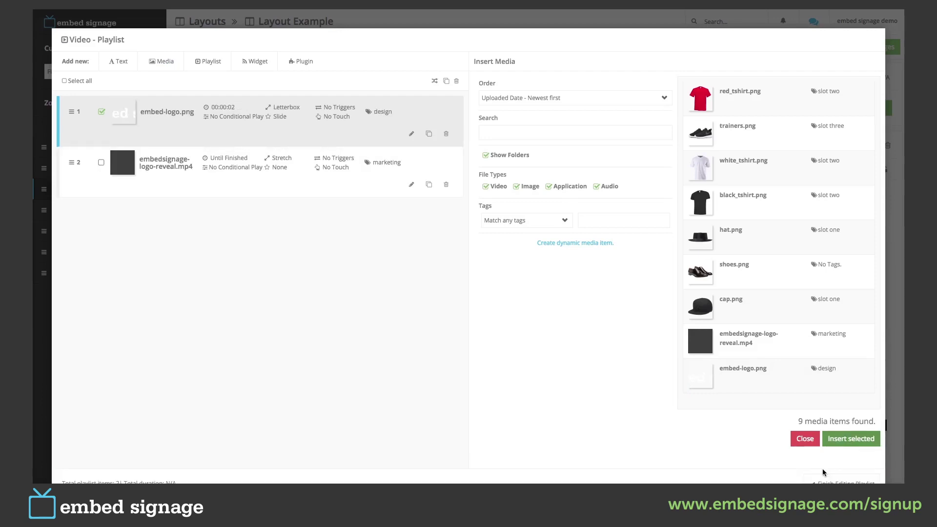
pyautogui.click(843, 483)
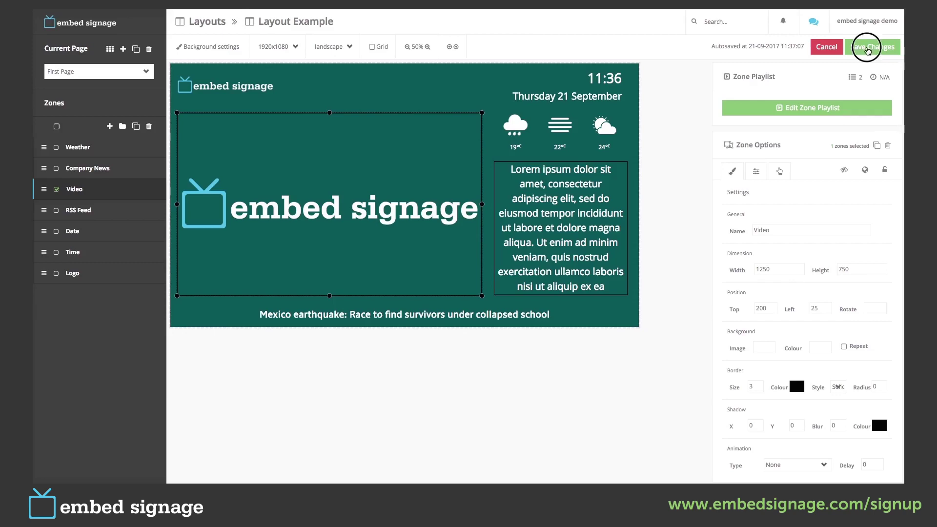
# Step: Save the layout with Save & Publish as the after-saving action
pyautogui.click(873, 47)
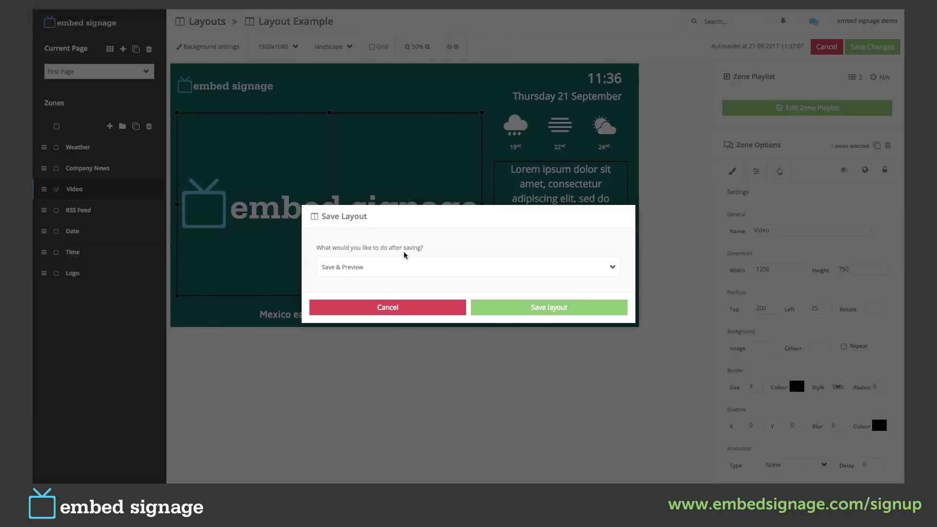
pyautogui.click(404, 270)
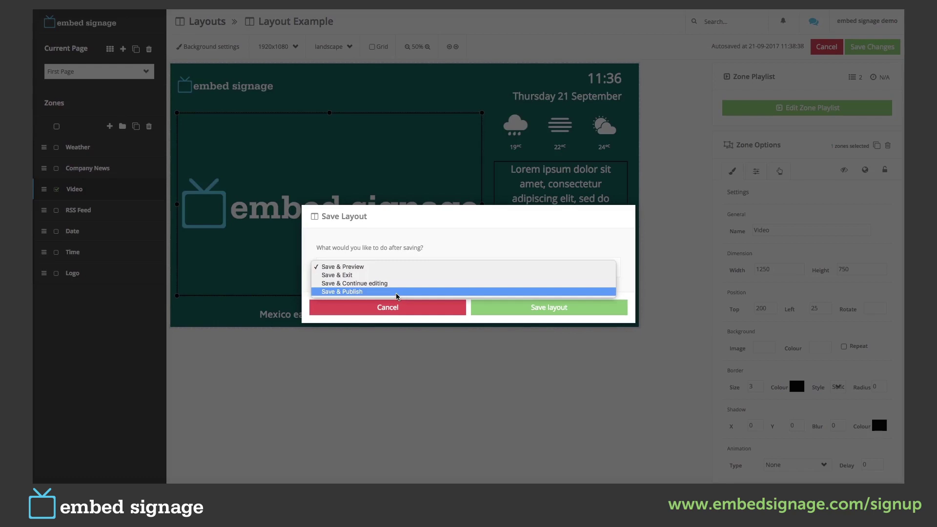
pyautogui.click(396, 295)
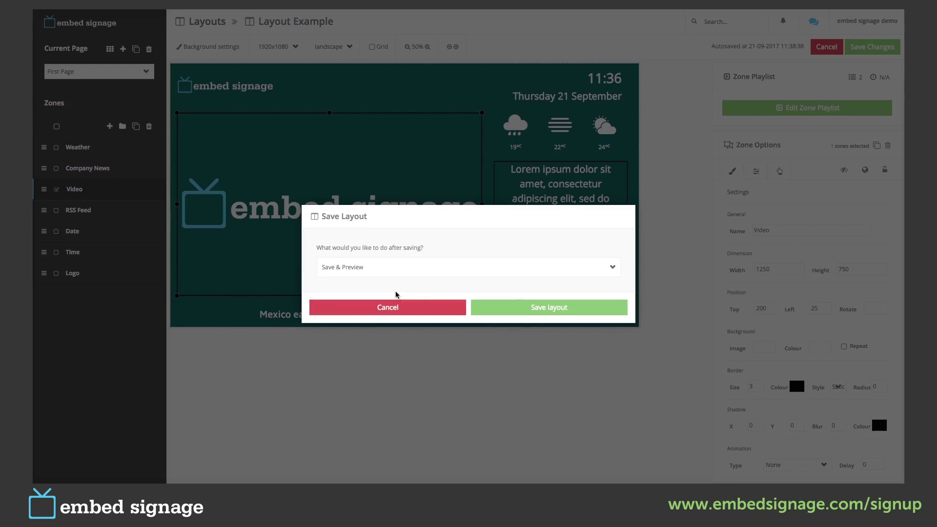